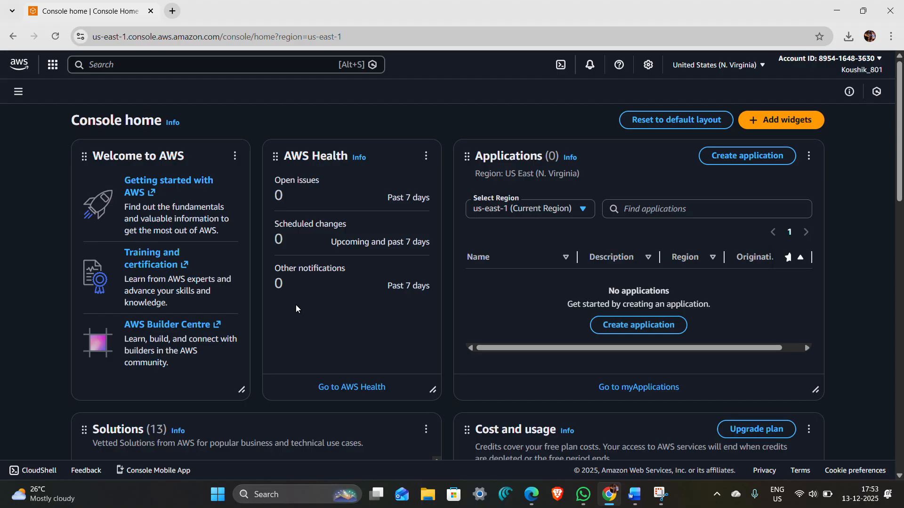
- Search the AWS services for "vps" and open the VPC console
{"action": "left_click", "coordinate": [120, 64]}
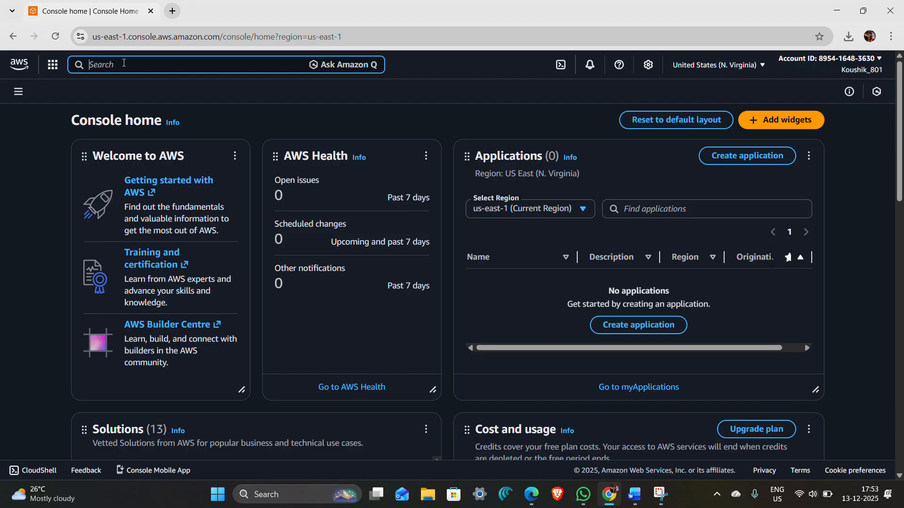
{"action": "type", "text": "vpd"}
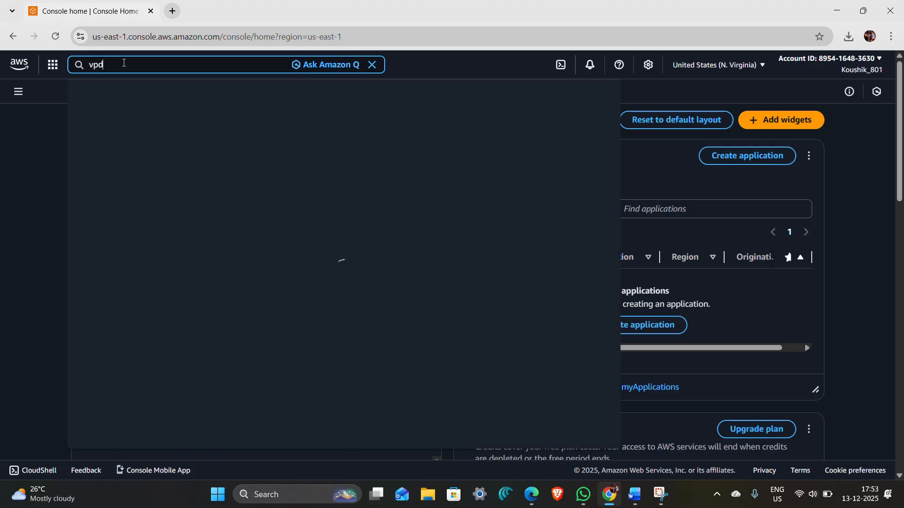
{"action": "key", "text": "BackSpace"}
{"action": "type", "text": "s"}
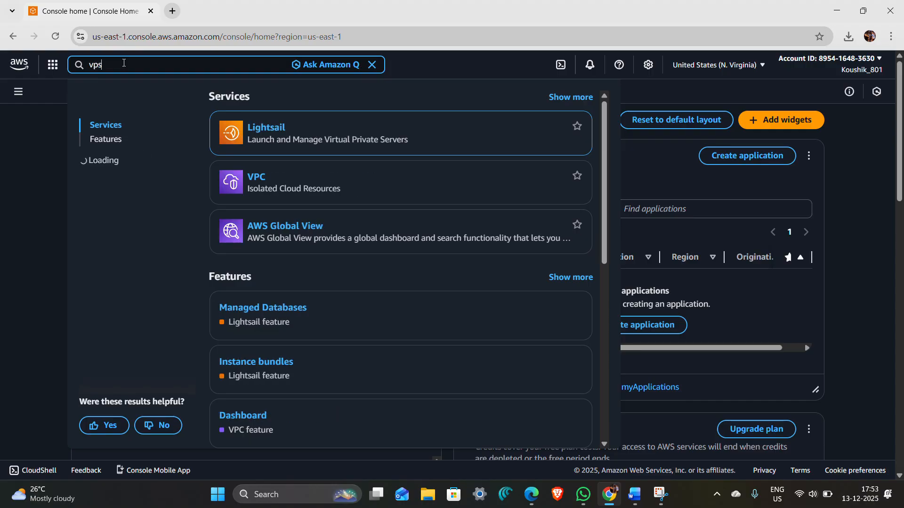
{"action": "left_click", "coordinate": [251, 177]}
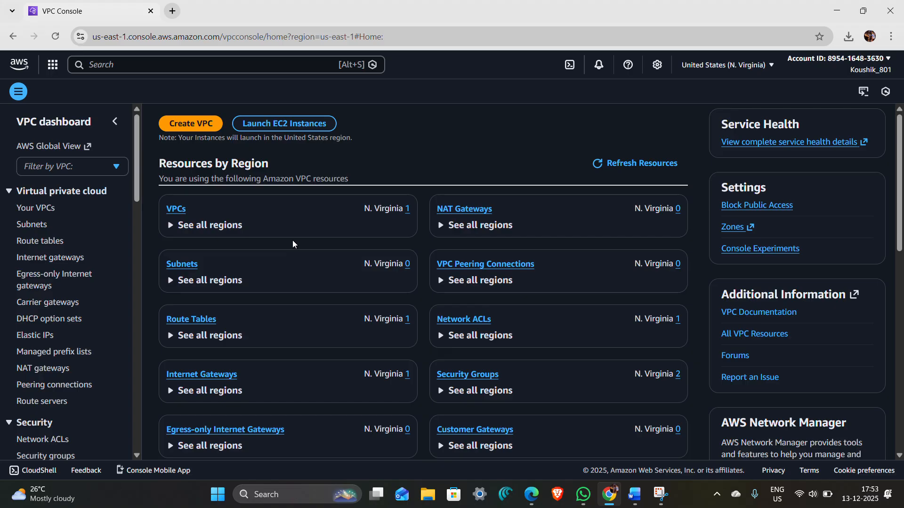
- Switch the console region to Asia Pacific (Mumbai), ap-south-1
{"action": "left_click", "coordinate": [744, 66]}
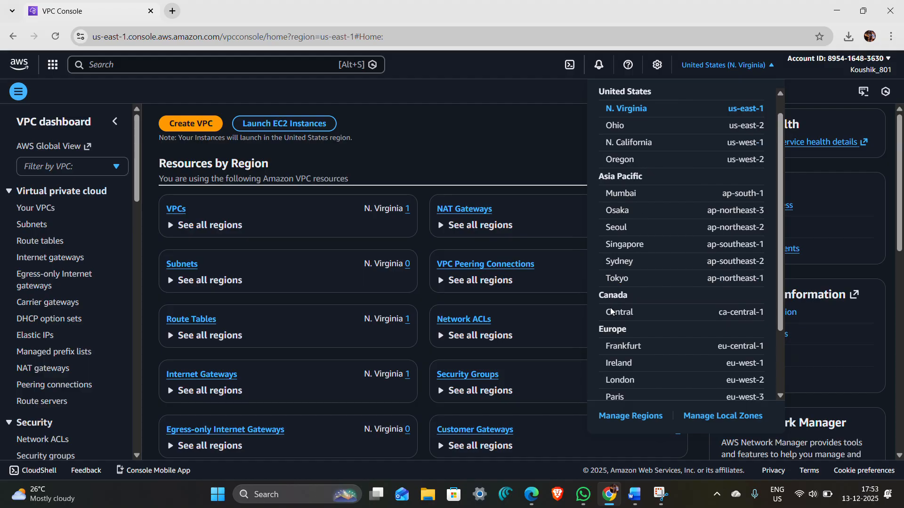
{"action": "scroll", "coordinate": [612, 311], "scroll_direction": "down", "scroll_amount": 3}
{"action": "scroll", "coordinate": [611, 310], "scroll_direction": "up", "scroll_amount": 3}
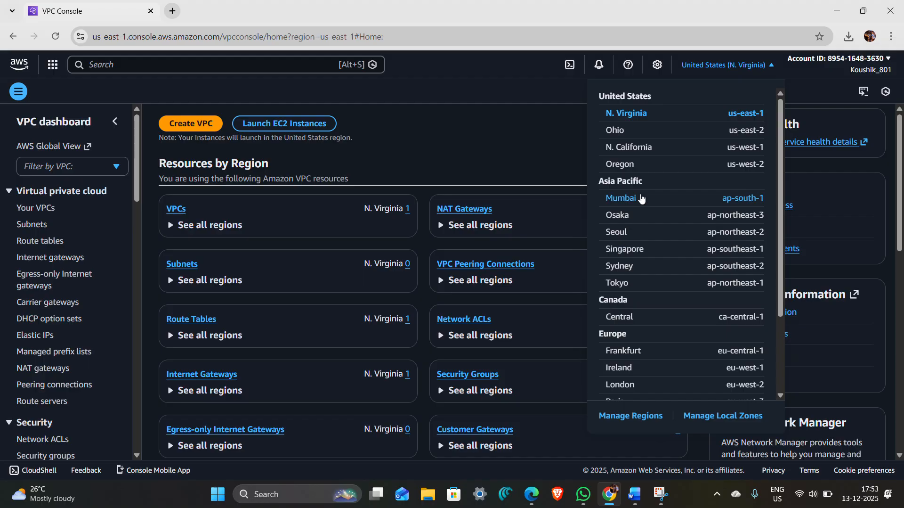
{"action": "left_click", "coordinate": [621, 197]}
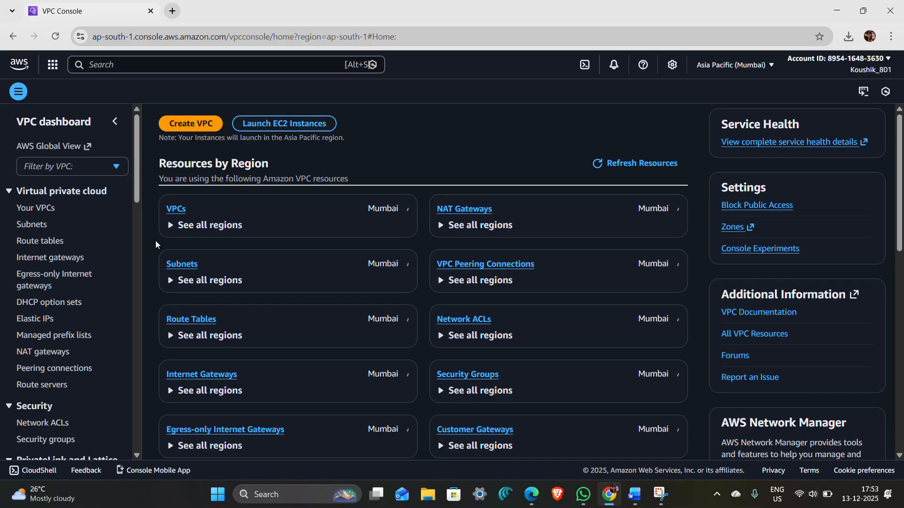
- Start creating a new subnet and choose the default VPC with CIDR 172.31.0.0/16 for it
{"action": "left_click", "coordinate": [176, 265]}
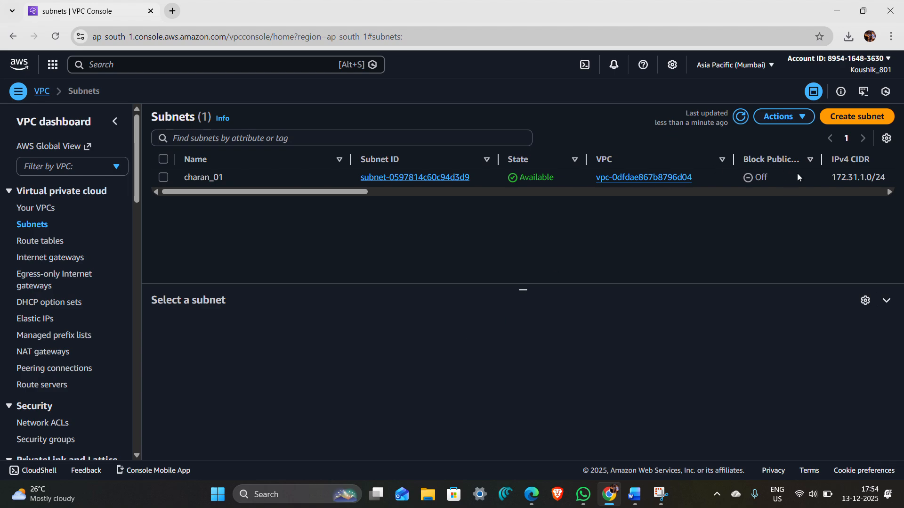
{"action": "left_click", "coordinate": [853, 116]}
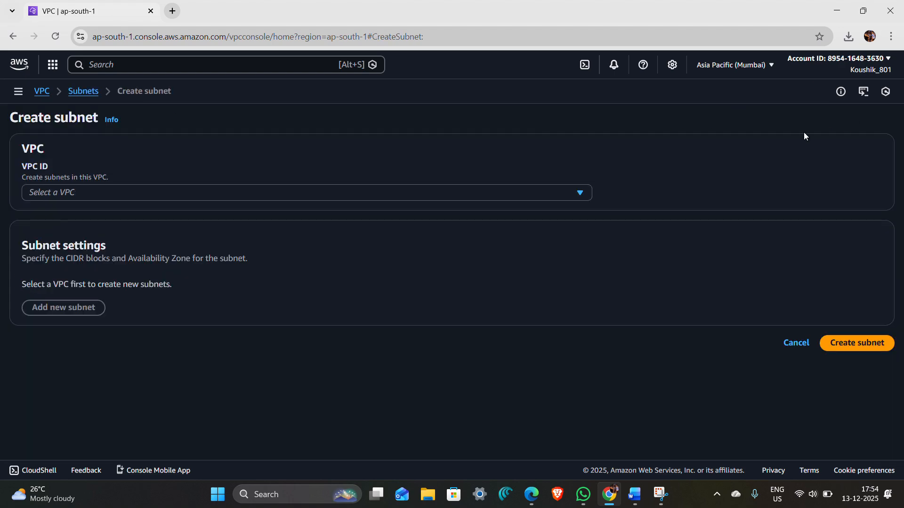
{"action": "left_click", "coordinate": [247, 190]}
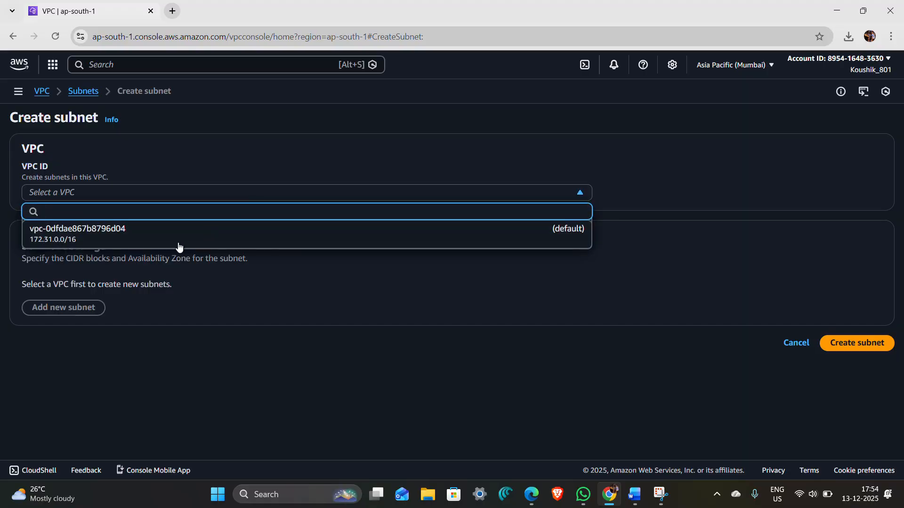
{"action": "left_click", "coordinate": [156, 233]}
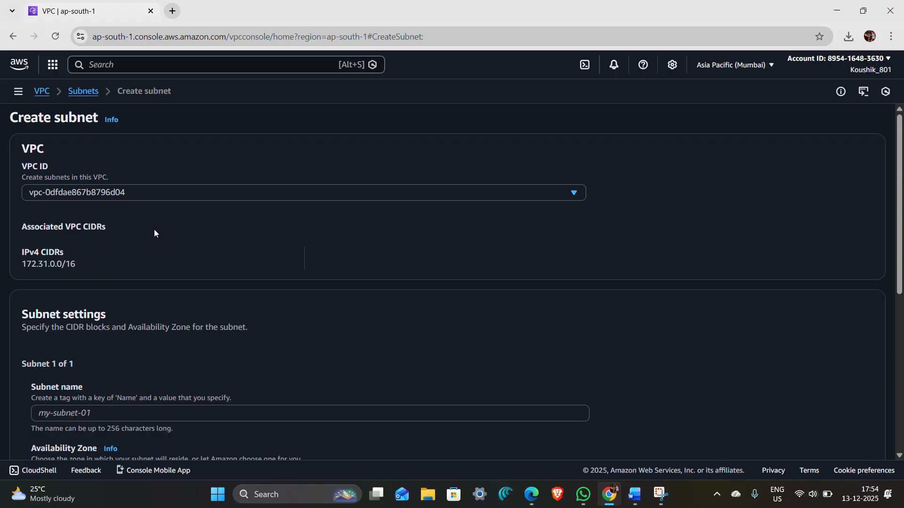
{"action": "left_click", "coordinate": [225, 187]}
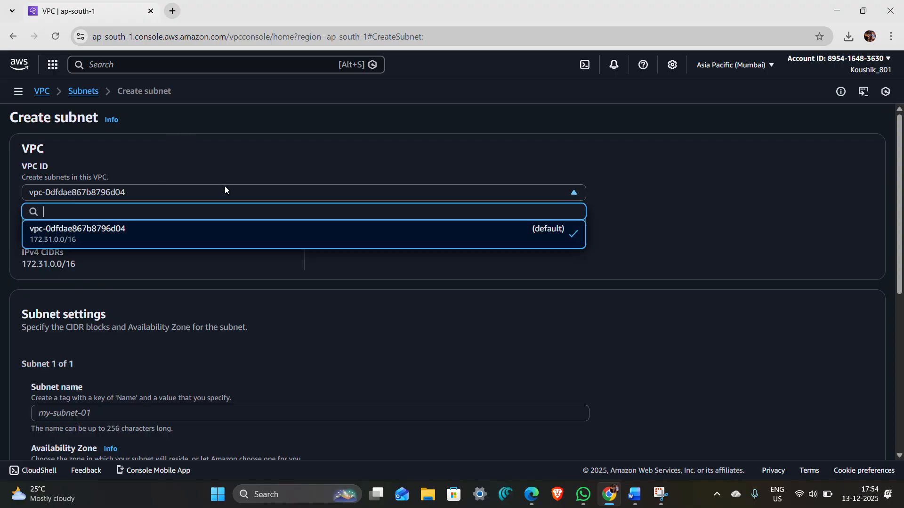
{"action": "left_click", "coordinate": [212, 233]}
- Name the new subnet sports-scheduler
{"action": "scroll", "coordinate": [168, 297], "scroll_direction": "down", "scroll_amount": 1}
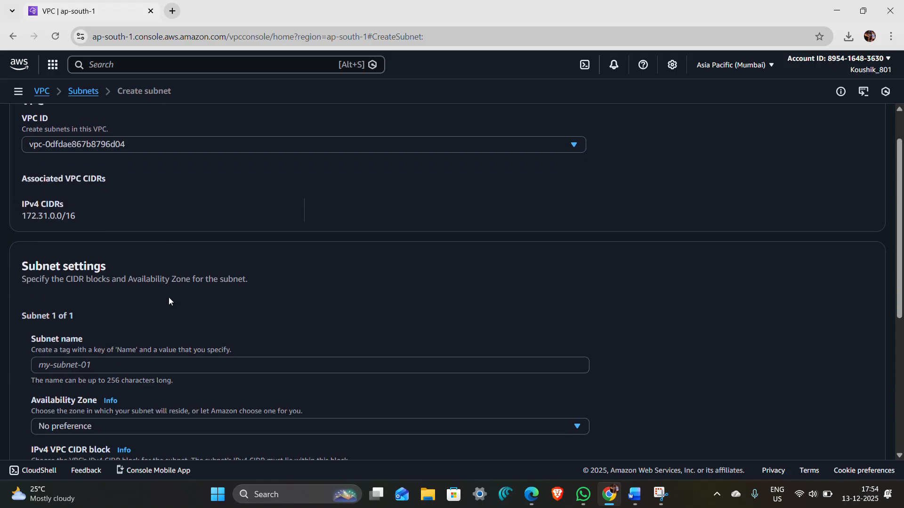
{"action": "left_click", "coordinate": [154, 354]}
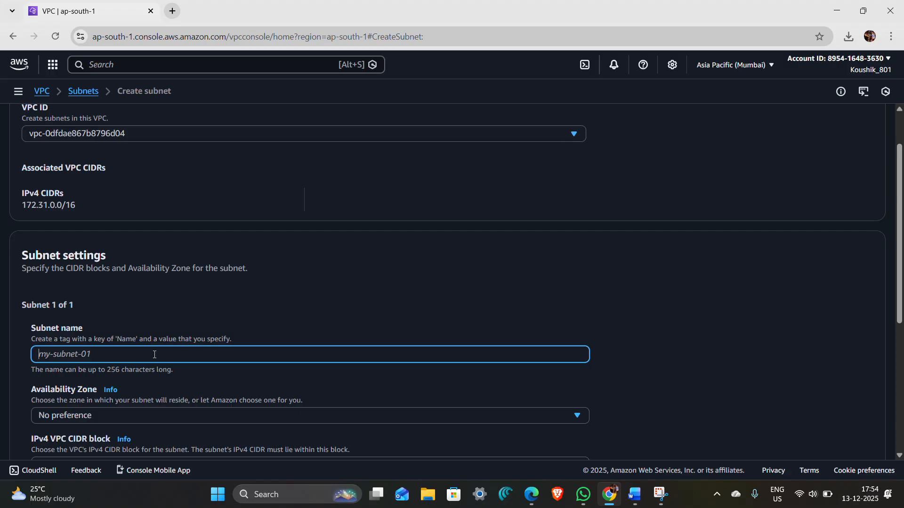
{"action": "type", "text": "sports-scheduler"}
- Set the IPv4 subnet CIDR block to 172.31.0.0/20 and try to create the subnet
{"action": "scroll", "coordinate": [155, 354], "scroll_direction": "down", "scroll_amount": 4}
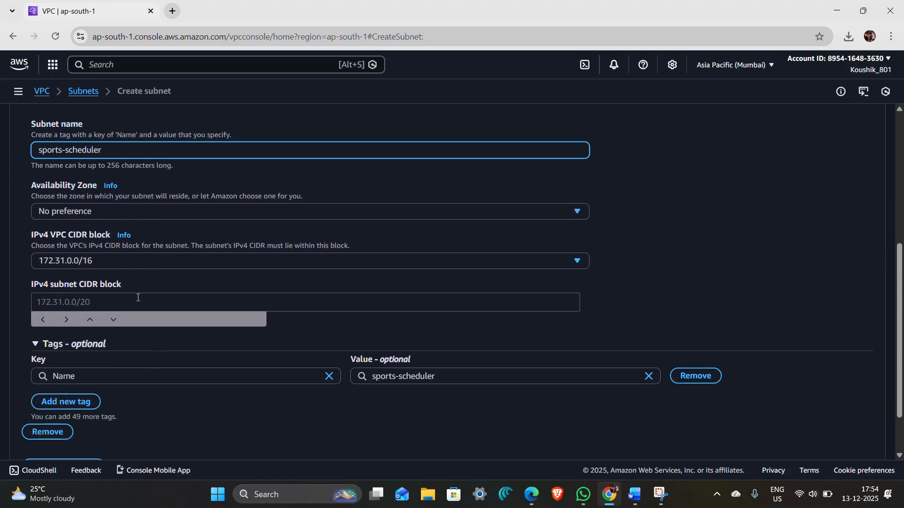
{"action": "left_click", "coordinate": [124, 302]}
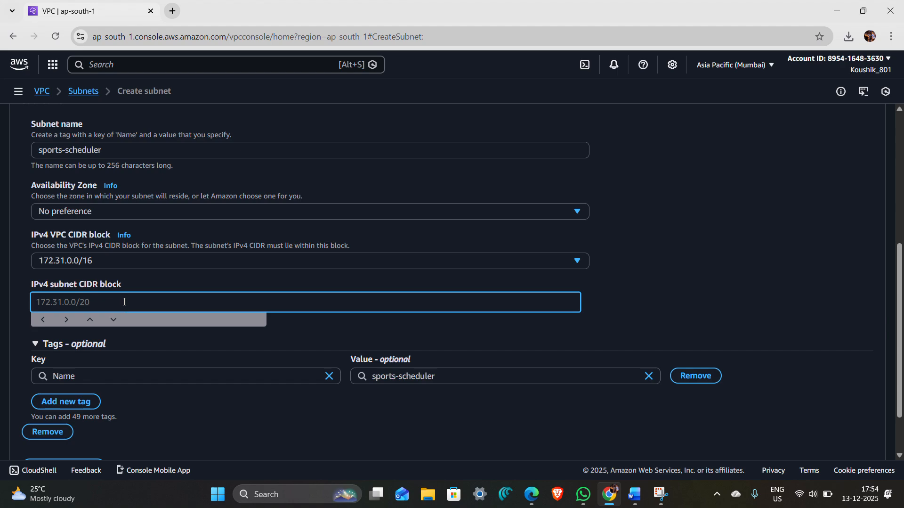
{"action": "type", "text": "172.31.0.0/20"}
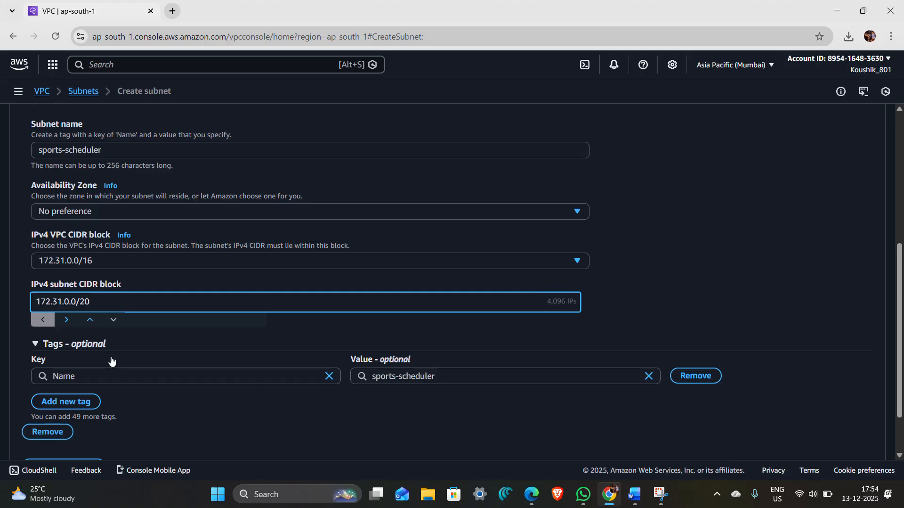
{"action": "scroll", "coordinate": [284, 402], "scroll_direction": "down", "scroll_amount": 2}
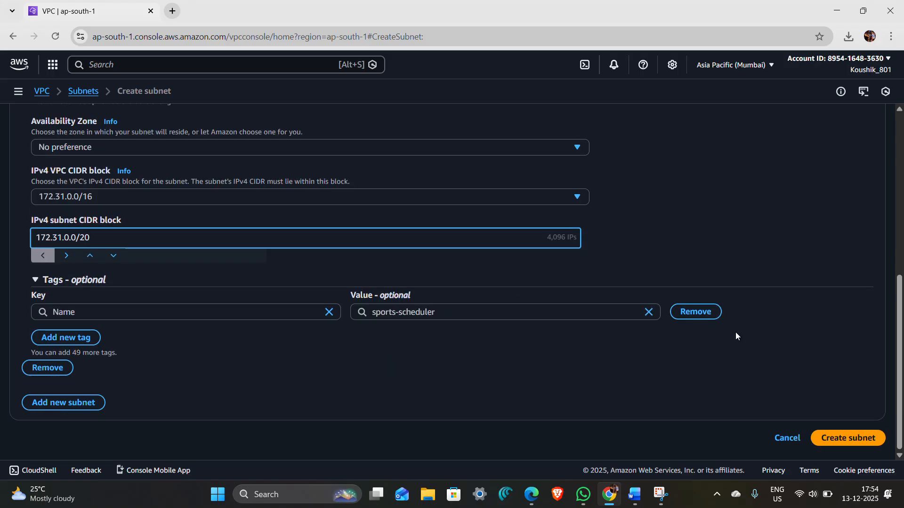
{"action": "scroll", "coordinate": [207, 288], "scroll_direction": "up", "scroll_amount": 4}
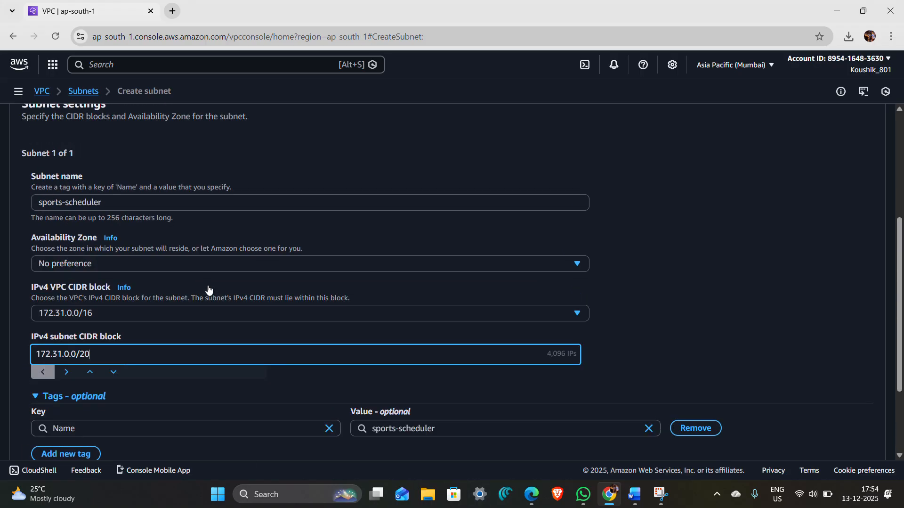
{"action": "scroll", "coordinate": [99, 185], "scroll_direction": "down", "scroll_amount": 2}
{"action": "scroll", "coordinate": [100, 185], "scroll_direction": "down", "scroll_amount": 3}
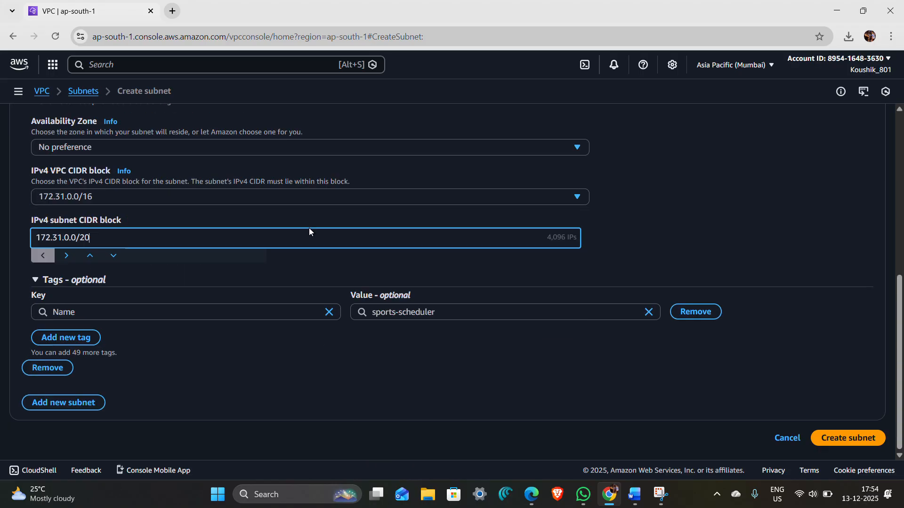
{"action": "left_click", "coordinate": [839, 437]}
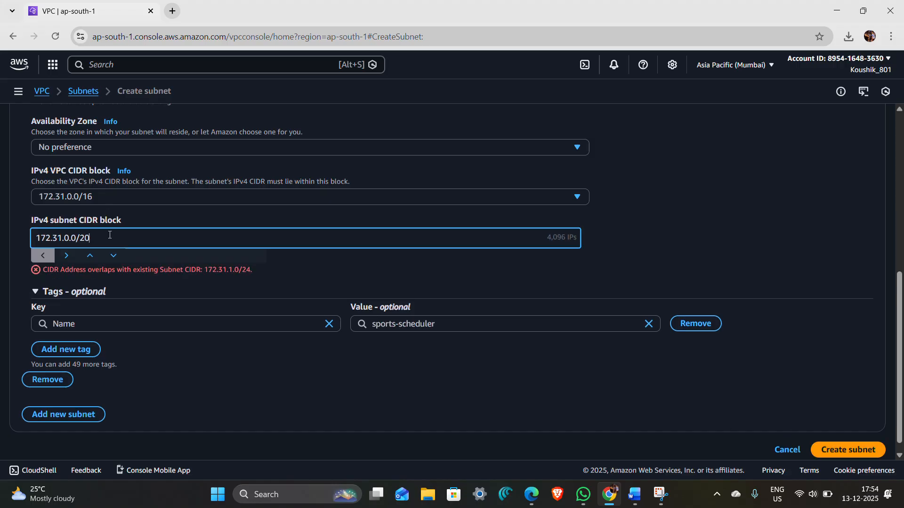
- Change the IPv4 subnet CIDR block to 172.31.0.0/24, create the subnet and dismiss the notification
{"action": "key", "text": "BackSpace"}
{"action": "key", "text": "BackSpace"}
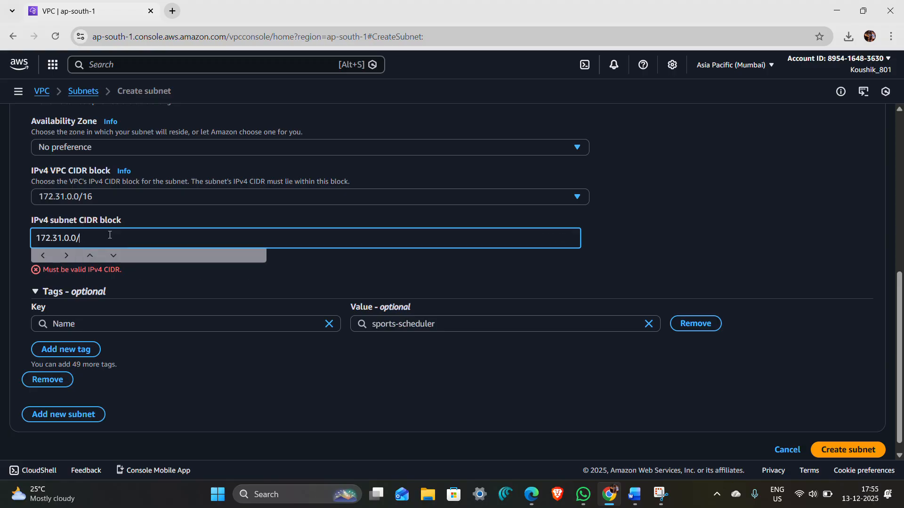
{"action": "type", "text": "24"}
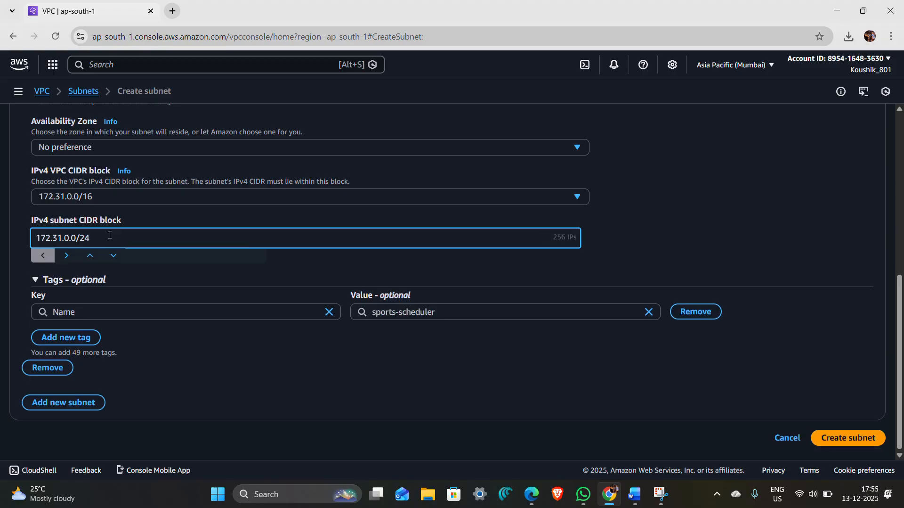
{"action": "left_click", "coordinate": [864, 437]}
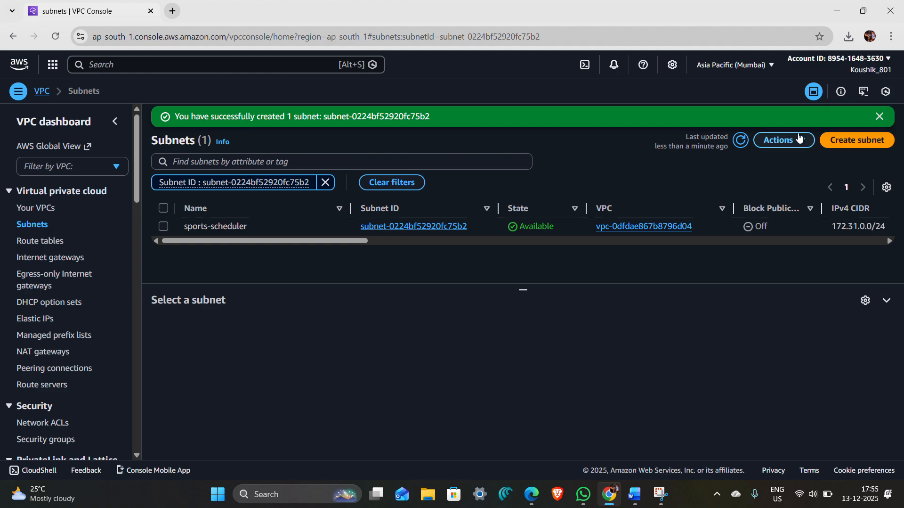
{"action": "left_click", "coordinate": [879, 116]}
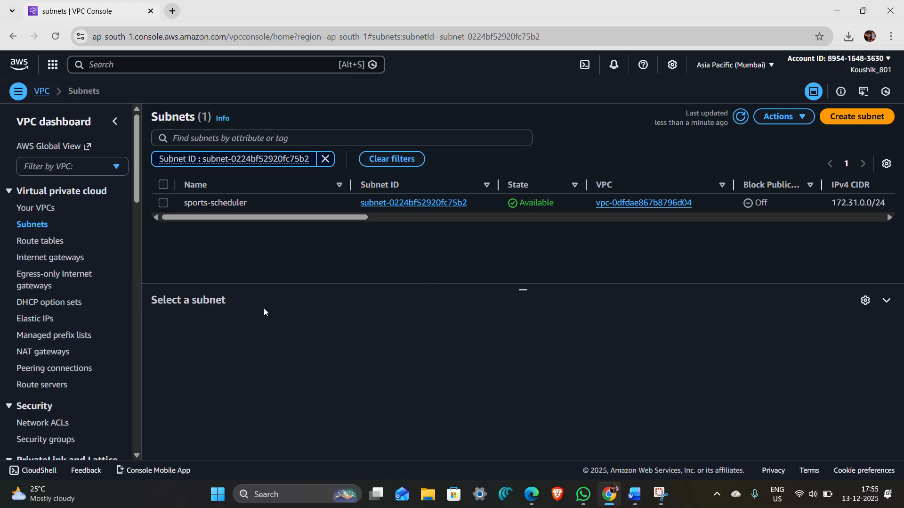
- Search the AWS services for instance and open the EC2 console in a new browser tab
{"action": "left_click", "coordinate": [112, 62]}
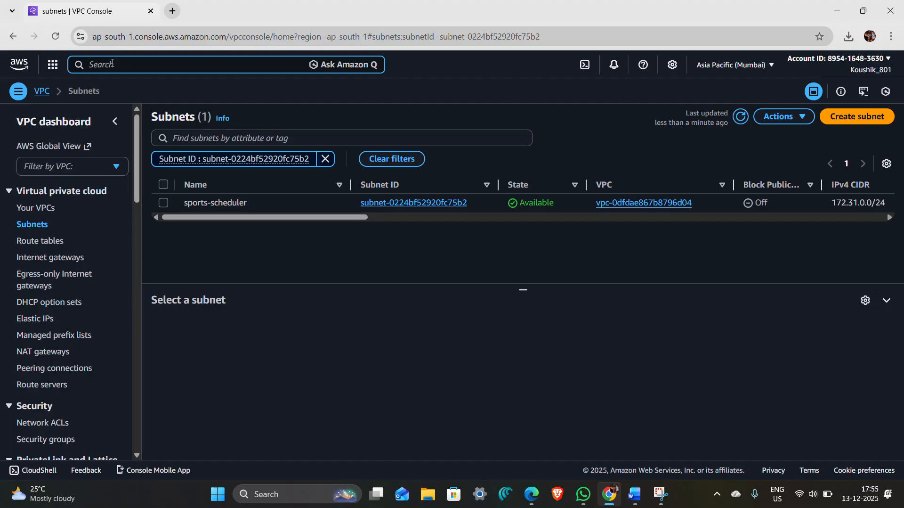
{"action": "type", "text": "instance bundles"}
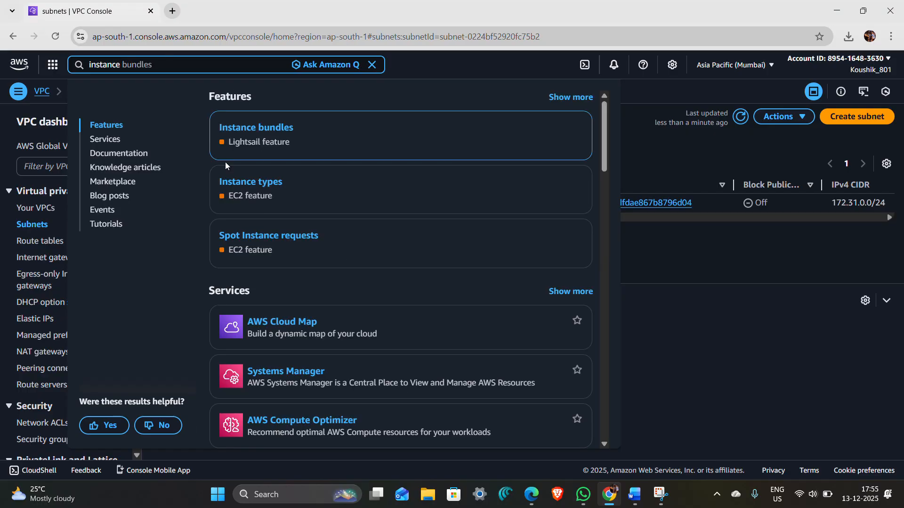
{"action": "key", "text": "BackSpace"}
{"action": "key", "text": "BackSpace"}
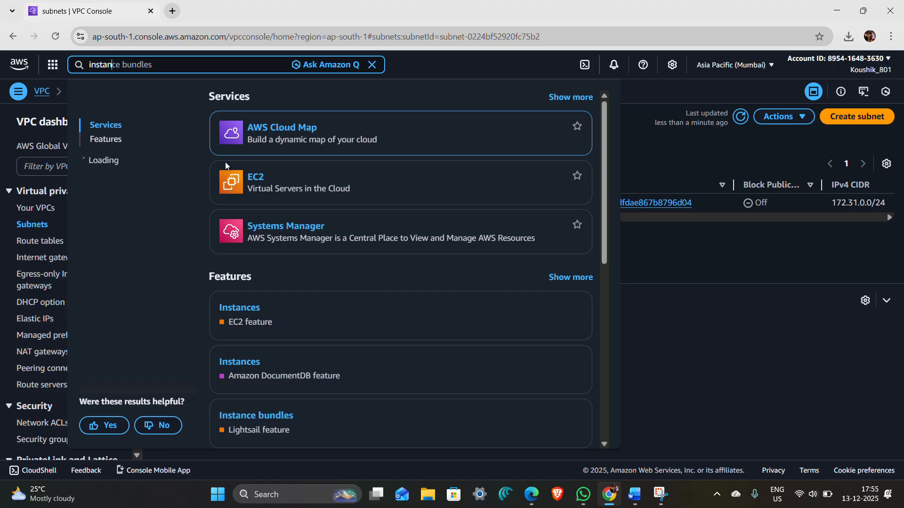
{"action": "mouse_move", "coordinate": [214, 231]}
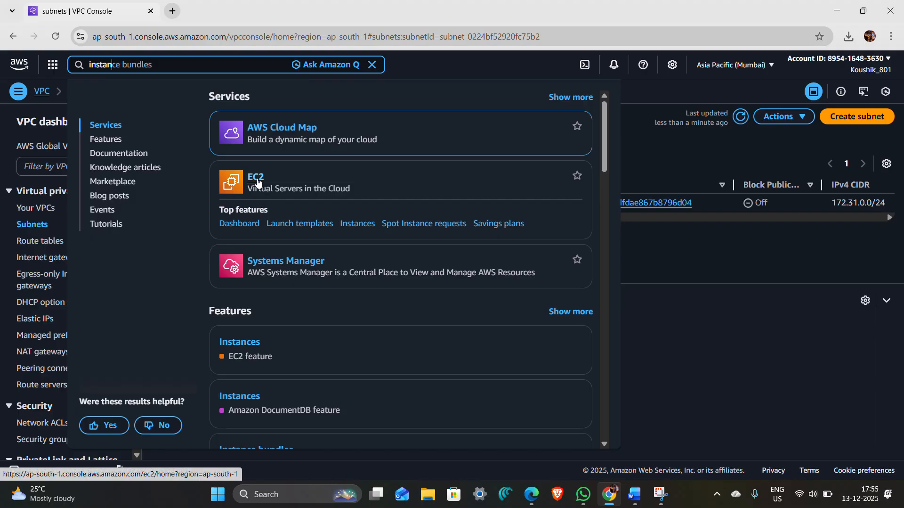
{"action": "middle_click", "coordinate": [258, 182]}
{"action": "left_click", "coordinate": [202, 2]}
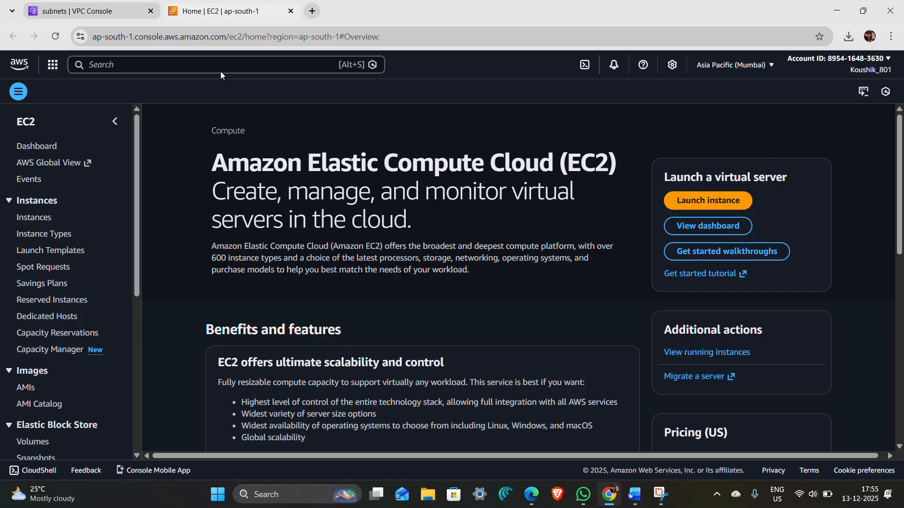
- Start launching a new EC2 instance from the instances list and name it sports-scheduler
{"action": "left_click", "coordinate": [38, 220]}
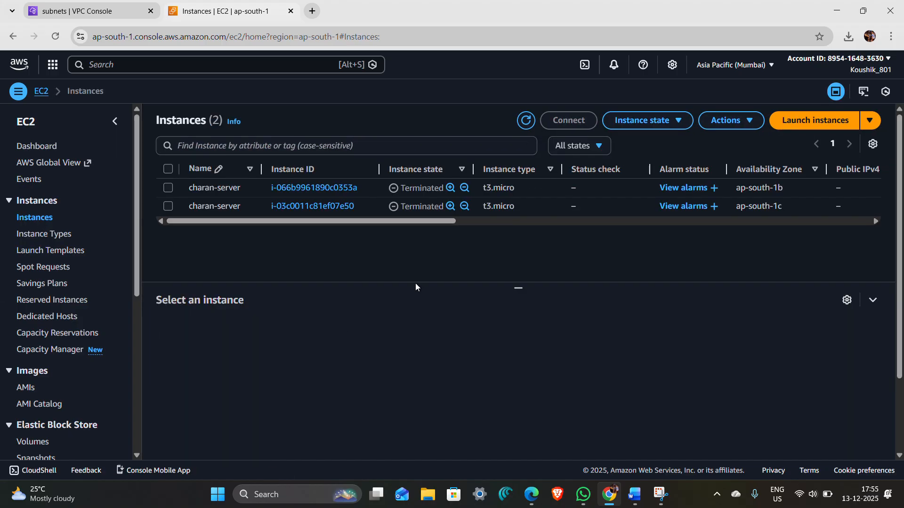
{"action": "left_click", "coordinate": [804, 127]}
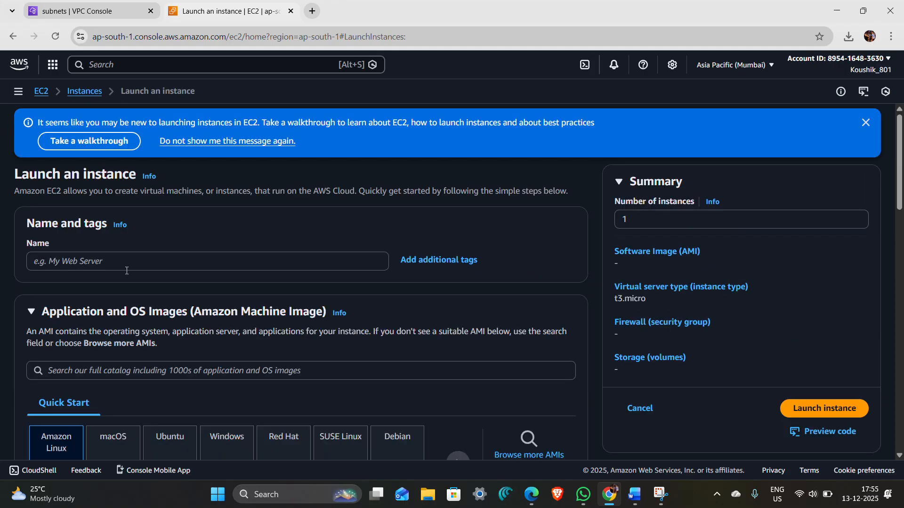
{"action": "left_click", "coordinate": [132, 264]}
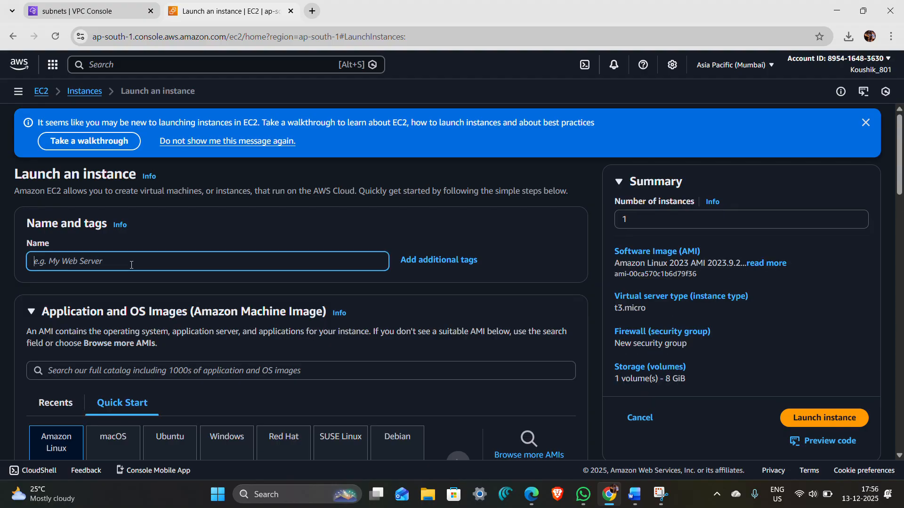
{"action": "type", "text": "Sp"}
{"action": "key", "text": "BackSpace"}
{"action": "key", "text": "BackSpace"}
{"action": "type", "text": "sports-scheduler"}
- Choose Ubuntu as the instance's operating system image
{"action": "scroll", "coordinate": [131, 265], "scroll_direction": "down", "scroll_amount": 4}
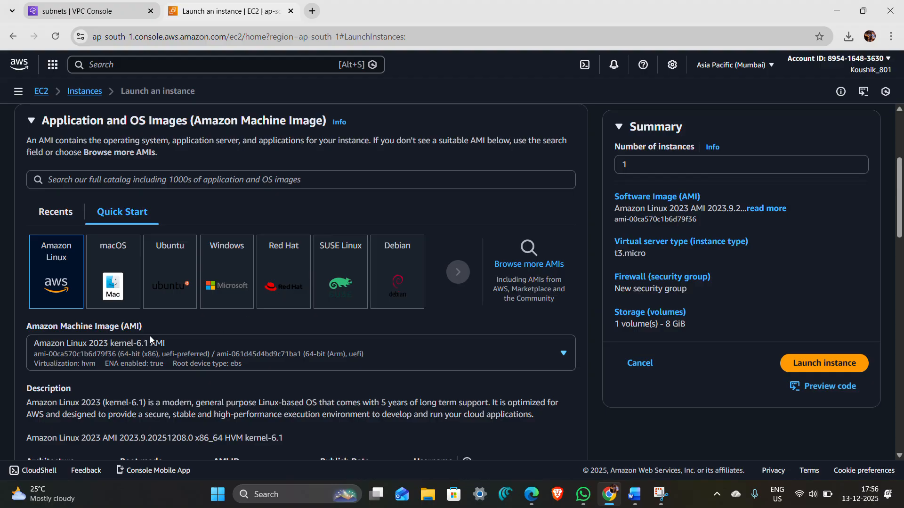
{"action": "left_click", "coordinate": [164, 273]}
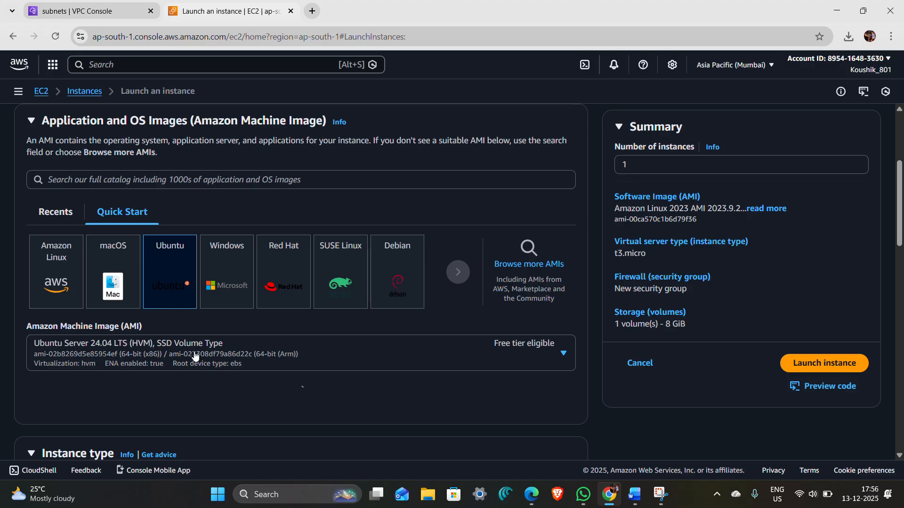
{"action": "scroll", "coordinate": [196, 356], "scroll_direction": "down", "scroll_amount": 2}
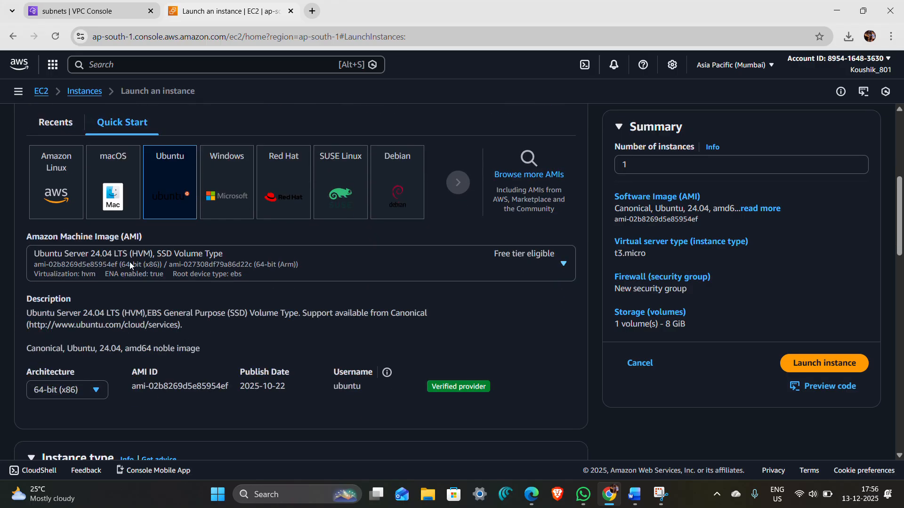
{"action": "left_click", "coordinate": [130, 266]}
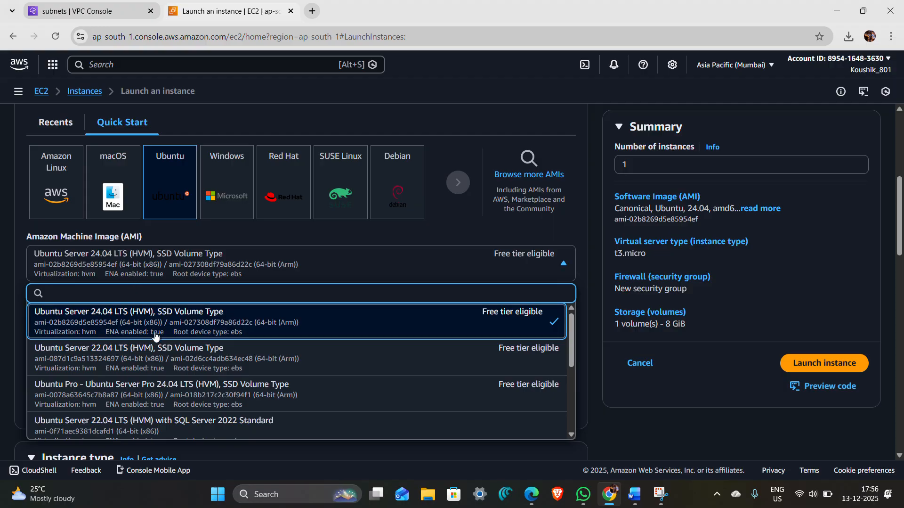
{"action": "scroll", "coordinate": [160, 386], "scroll_direction": "down", "scroll_amount": 1}
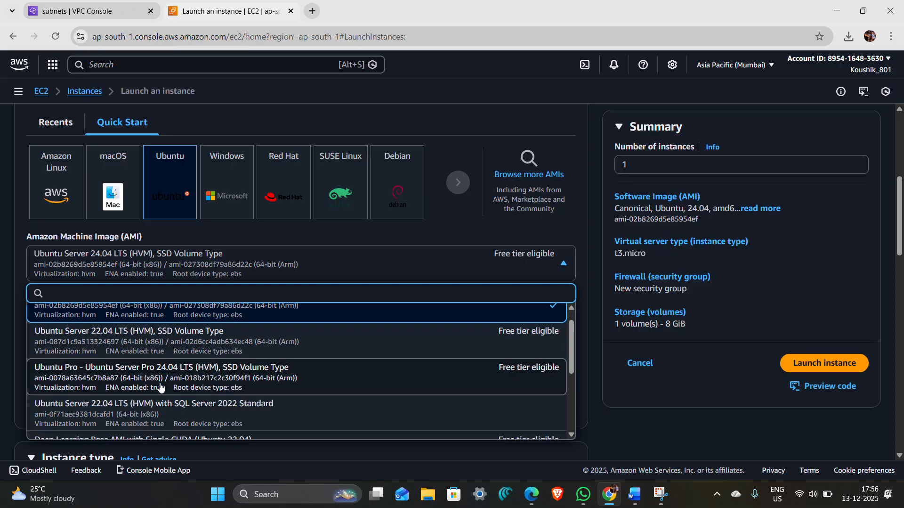
{"action": "scroll", "coordinate": [160, 386], "scroll_direction": "down", "scroll_amount": 3}
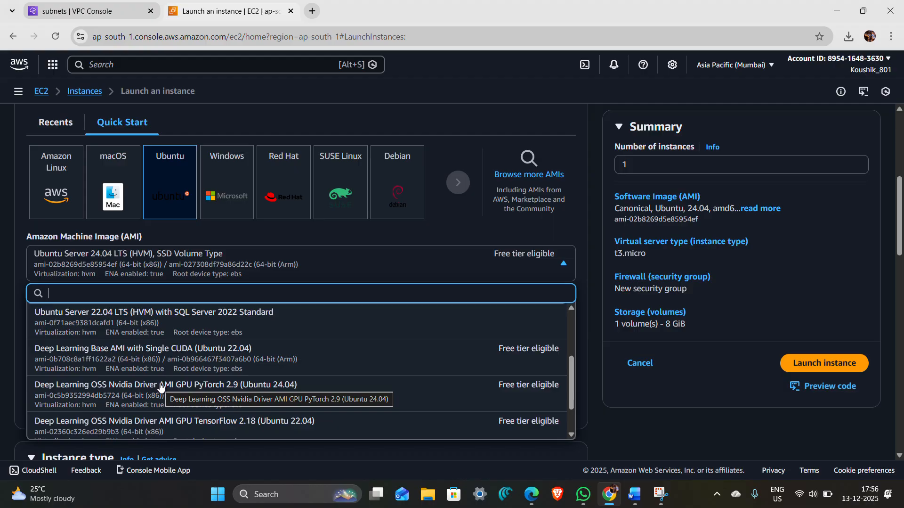
{"action": "scroll", "coordinate": [160, 386], "scroll_direction": "up", "scroll_amount": 4}
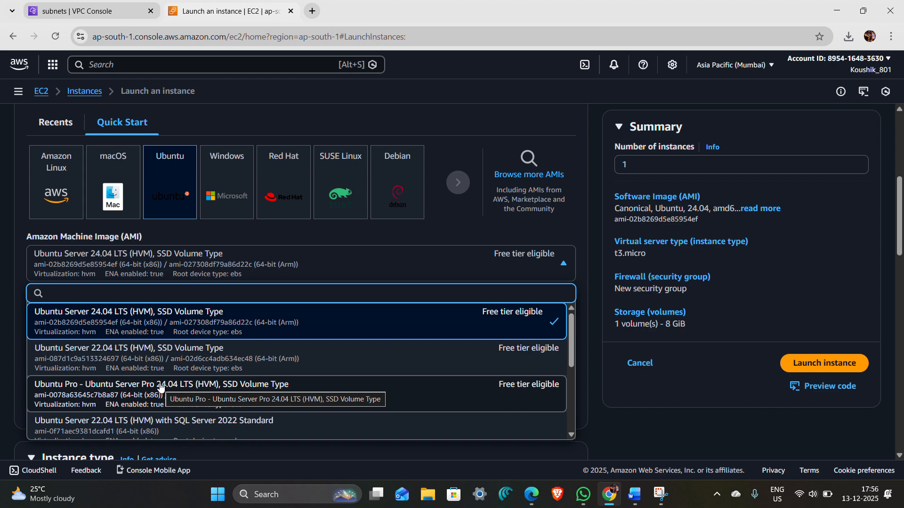
{"action": "scroll", "coordinate": [198, 387], "scroll_direction": "down", "scroll_amount": 2}
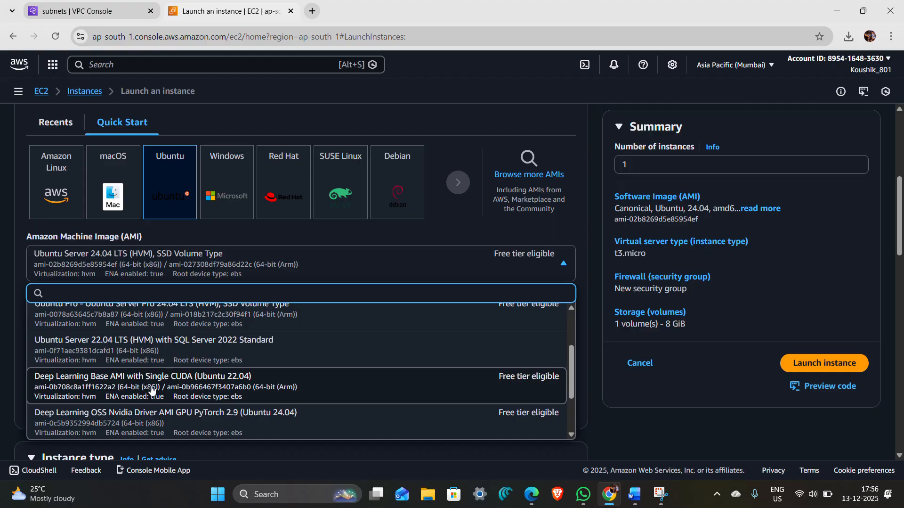
{"action": "left_click", "coordinate": [151, 393]}
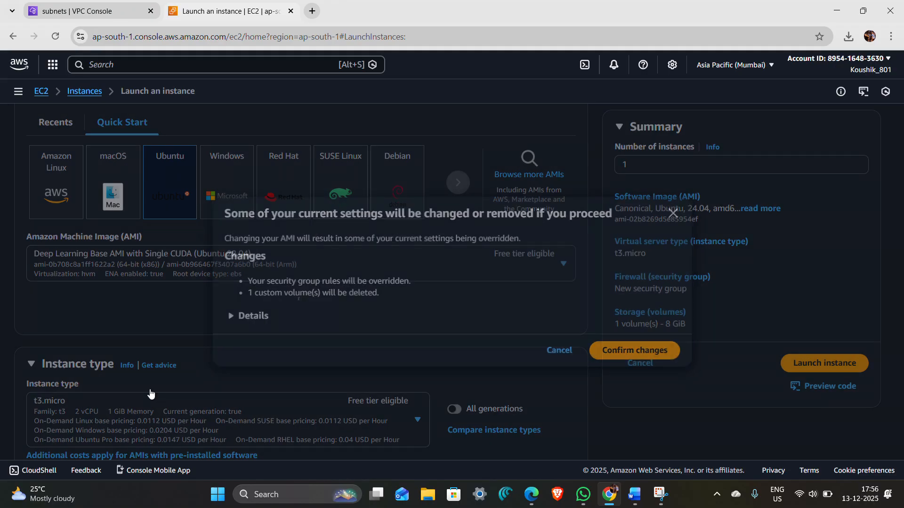
{"action": "left_click", "coordinate": [630, 357]}
{"action": "left_click", "coordinate": [626, 357]}
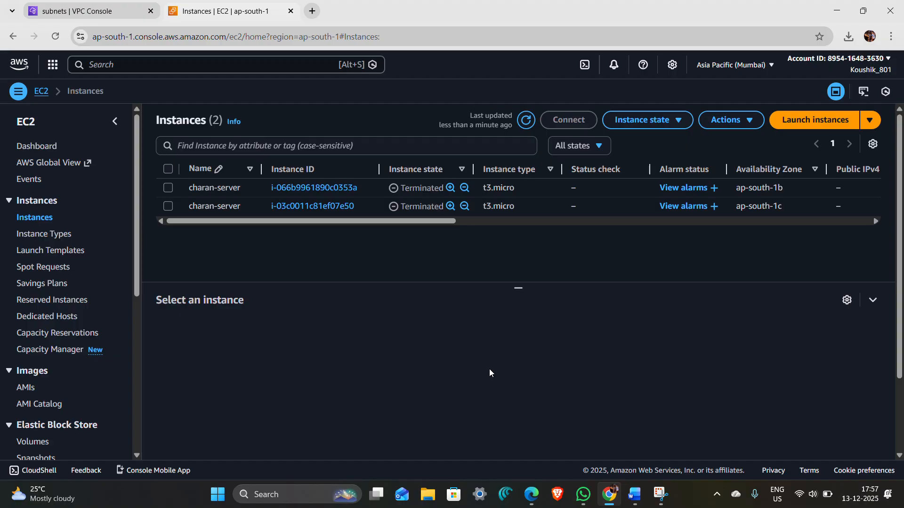
- Start a new instance launch with the Ubuntu Pro - Ubuntu Server Pro 24.04 LTS (HVM), SSD Volume Type image and accept the settings changes
{"action": "left_click", "coordinate": [796, 117]}
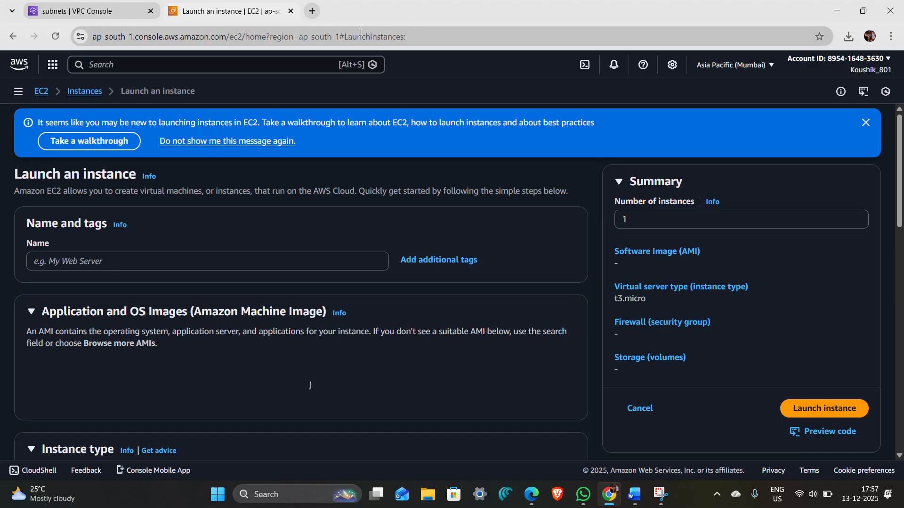
{"action": "scroll", "coordinate": [160, 332], "scroll_direction": "down", "scroll_amount": 4}
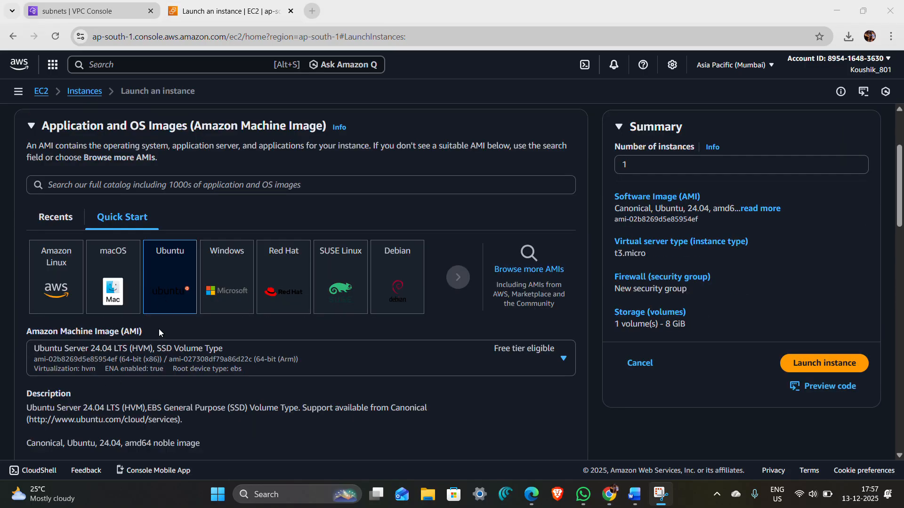
{"action": "left_click", "coordinate": [211, 362]}
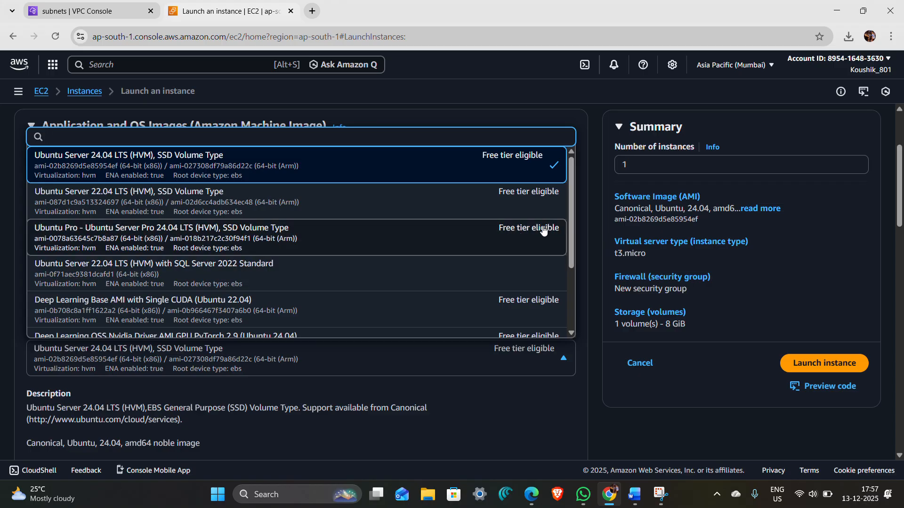
{"action": "scroll", "coordinate": [528, 321], "scroll_direction": "down", "scroll_amount": 2}
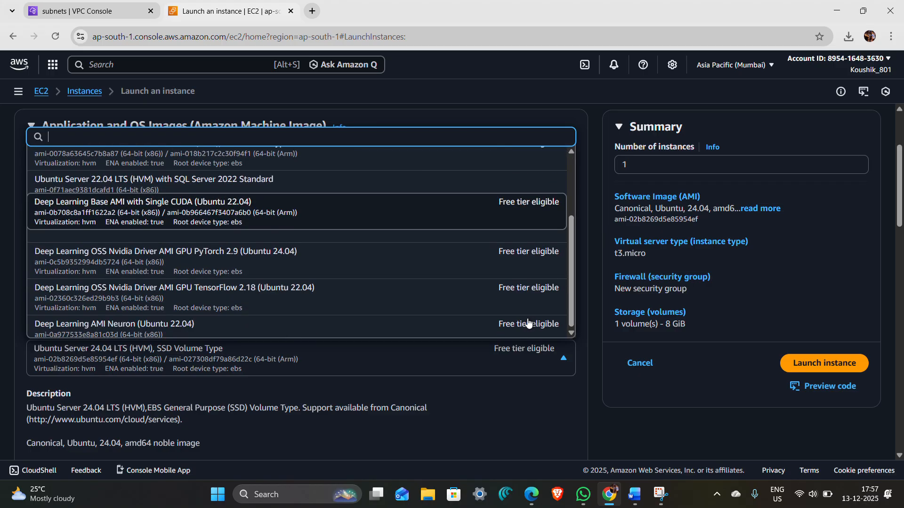
{"action": "scroll", "coordinate": [207, 212], "scroll_direction": "up", "scroll_amount": 3}
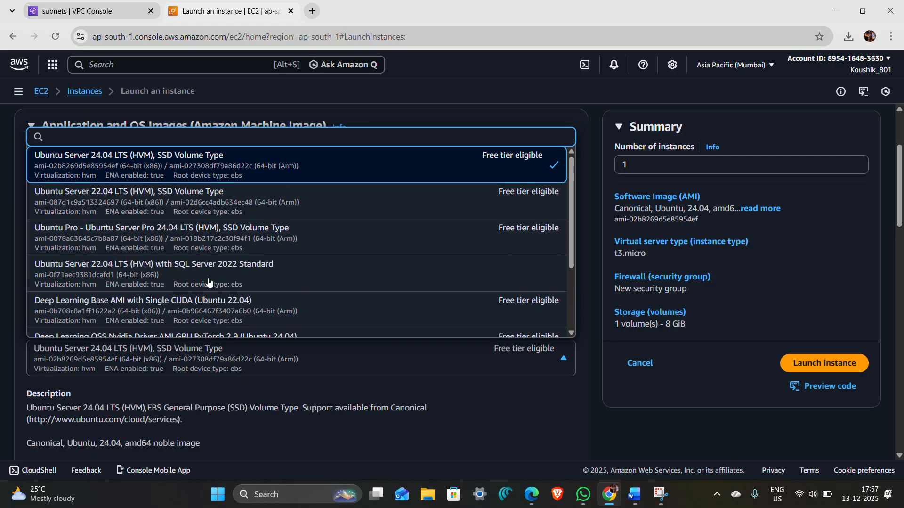
{"action": "left_click", "coordinate": [196, 234]}
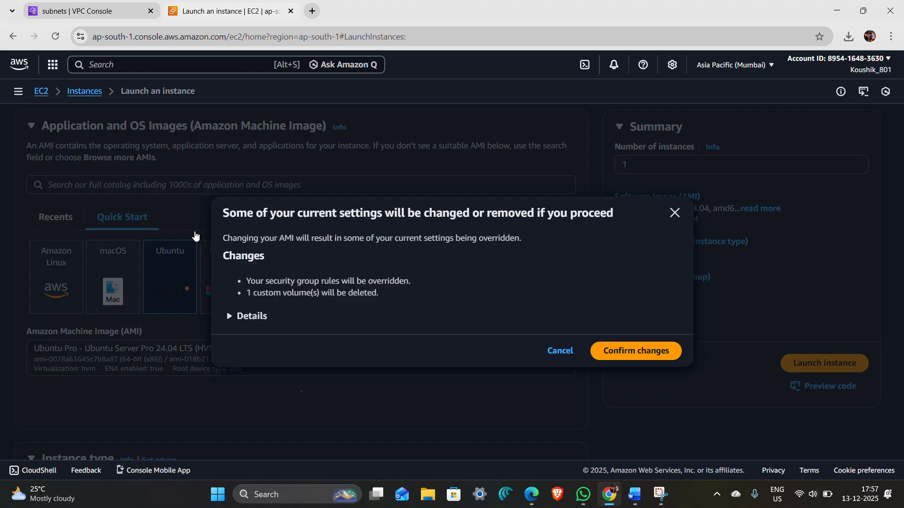
{"action": "left_click", "coordinate": [605, 354]}
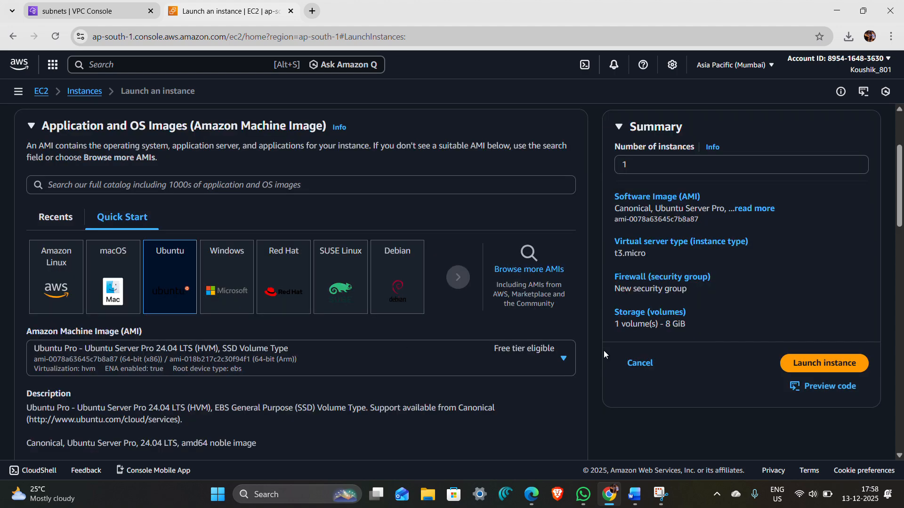
- Review the available instance types and select t3.micro for the instance
{"action": "scroll", "coordinate": [247, 335], "scroll_direction": "down", "scroll_amount": 7}
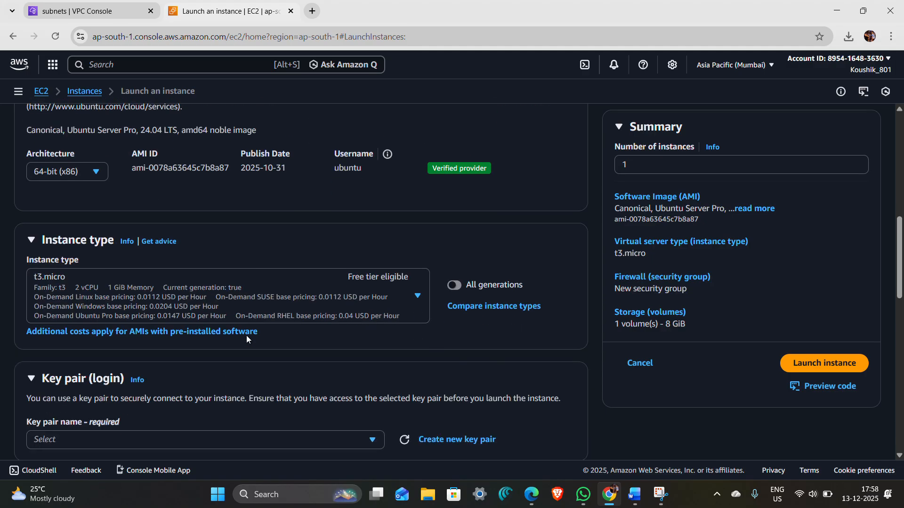
{"action": "scroll", "coordinate": [247, 338], "scroll_direction": "up", "scroll_amount": 2}
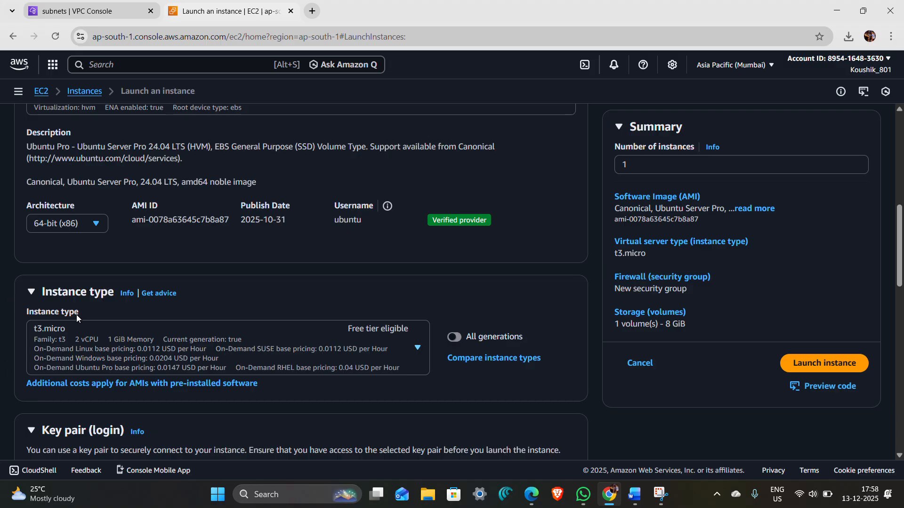
{"action": "left_click", "coordinate": [151, 337]}
{"action": "scroll", "coordinate": [172, 235], "scroll_direction": "down", "scroll_amount": 3}
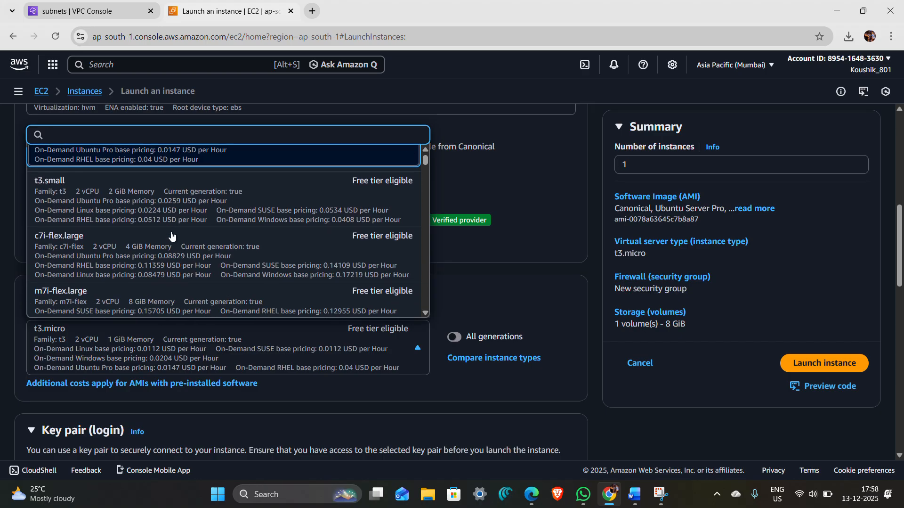
{"action": "scroll", "coordinate": [172, 236], "scroll_direction": "up", "scroll_amount": 3}
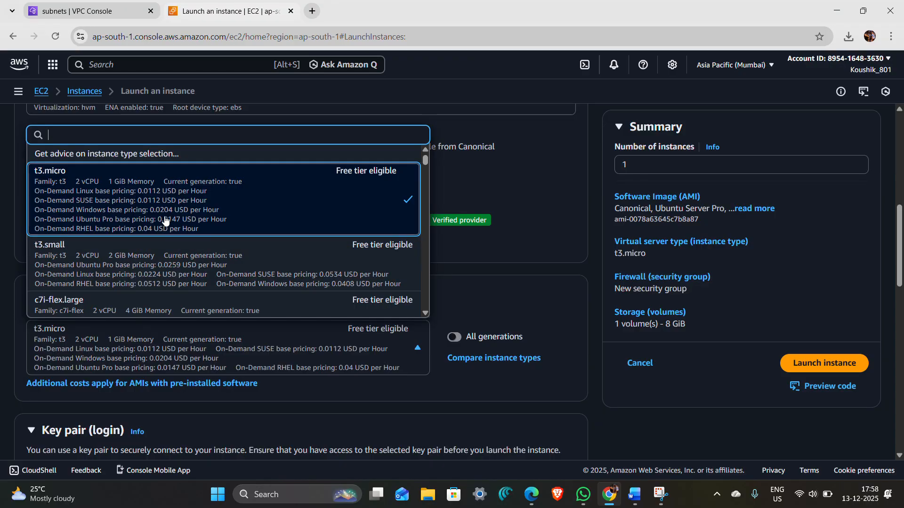
{"action": "left_click", "coordinate": [165, 220]}
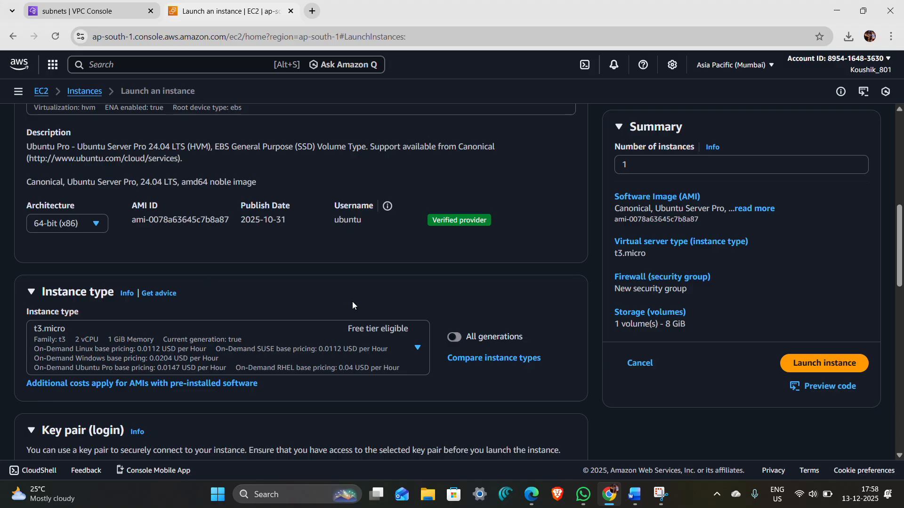
- Create a new RSA key pair named sports-scheduler in .pem format for the instance login
{"action": "scroll", "coordinate": [352, 301], "scroll_direction": "down", "scroll_amount": 3}
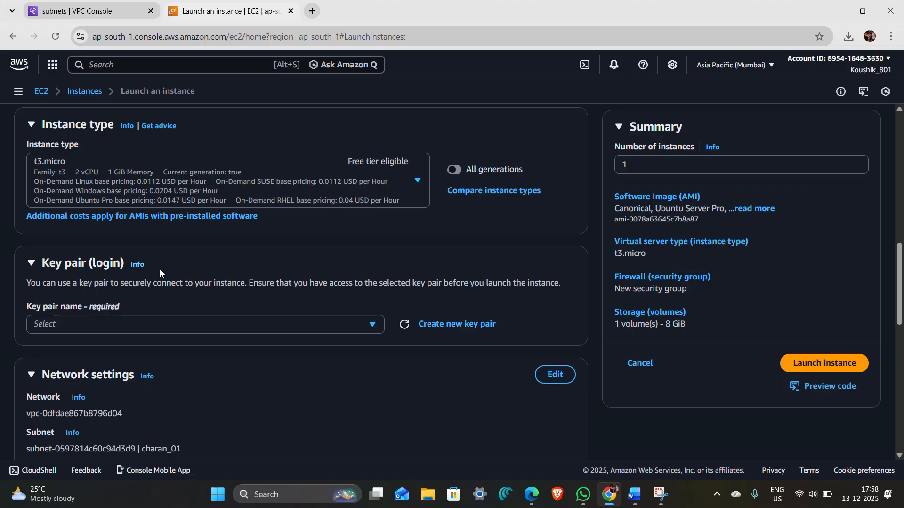
{"action": "left_click", "coordinate": [450, 327]}
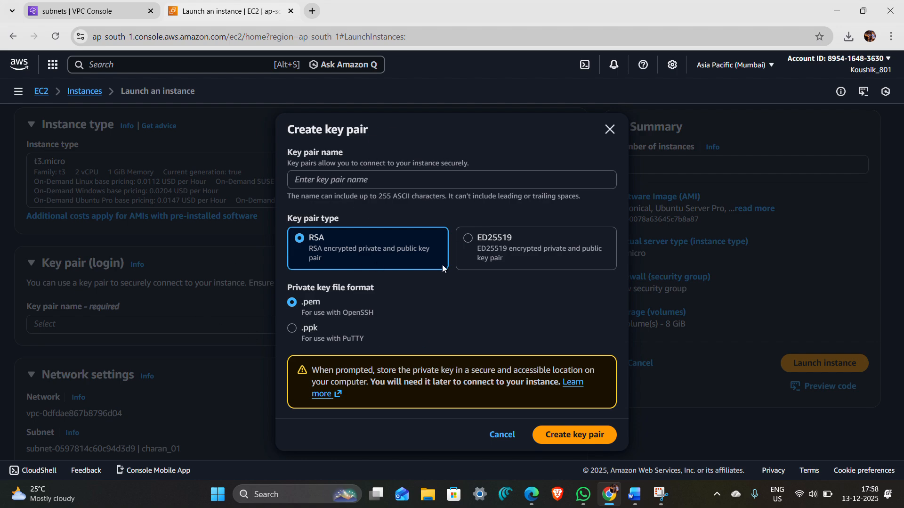
{"action": "left_click", "coordinate": [360, 181]}
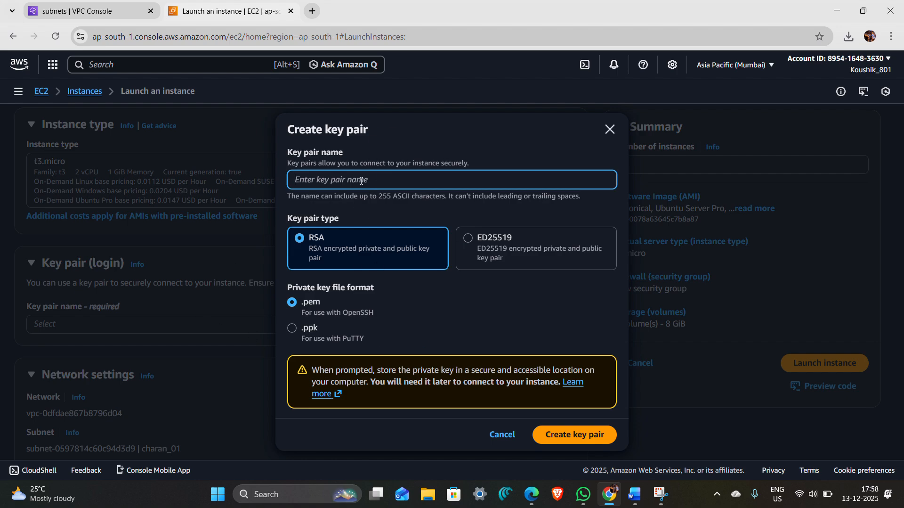
{"action": "type", "text": "spoe"}
{"action": "type", "text": "r"}
{"action": "type", "text": "ts"}
{"action": "type", "text": "-schedul"}
{"action": "type", "text": "er"}
{"action": "left_click", "coordinate": [560, 444]}
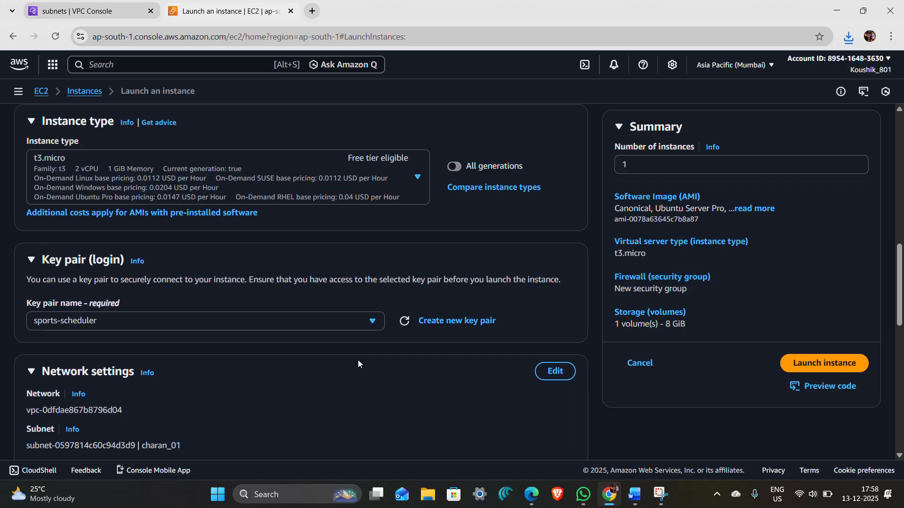
- Review the key pair, network and storage settings without changing them, and launch the instance
{"action": "scroll", "coordinate": [358, 360], "scroll_direction": "down", "scroll_amount": 2}
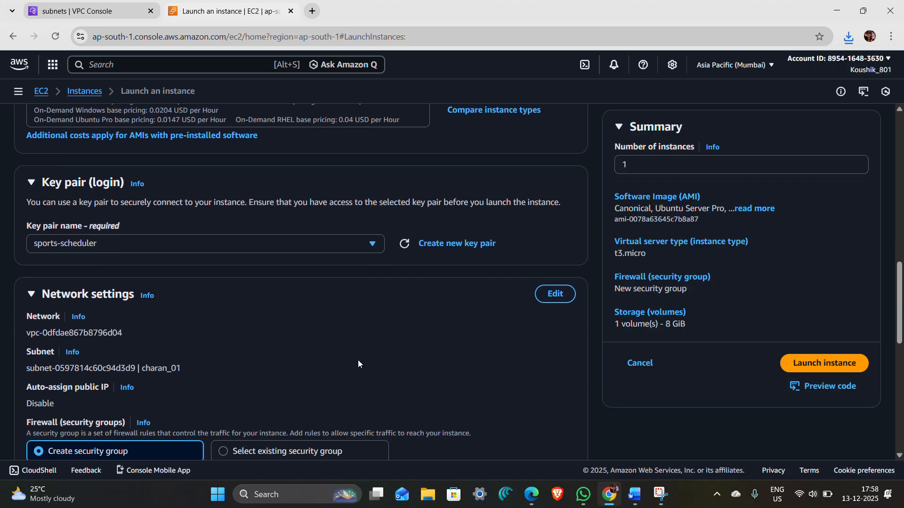
{"action": "left_click", "coordinate": [313, 243]}
{"action": "left_click", "coordinate": [63, 360]}
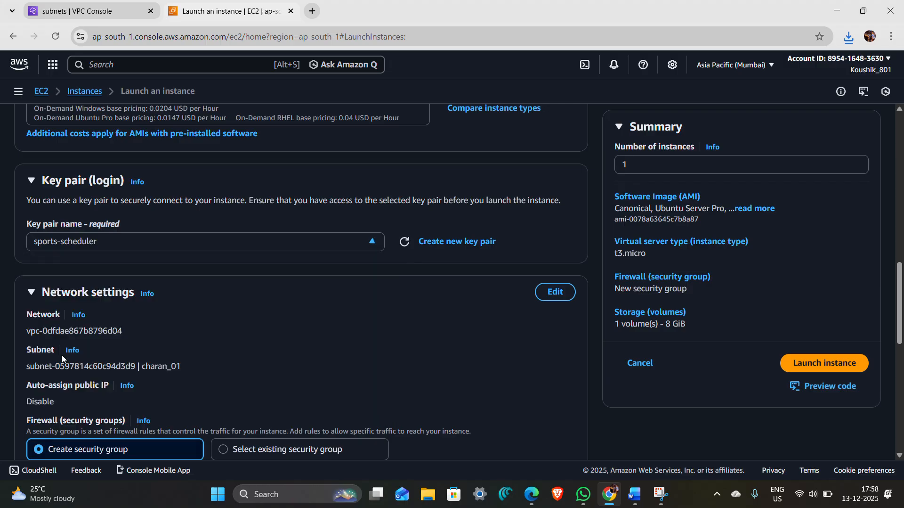
{"action": "scroll", "coordinate": [272, 259], "scroll_direction": "down", "scroll_amount": 4}
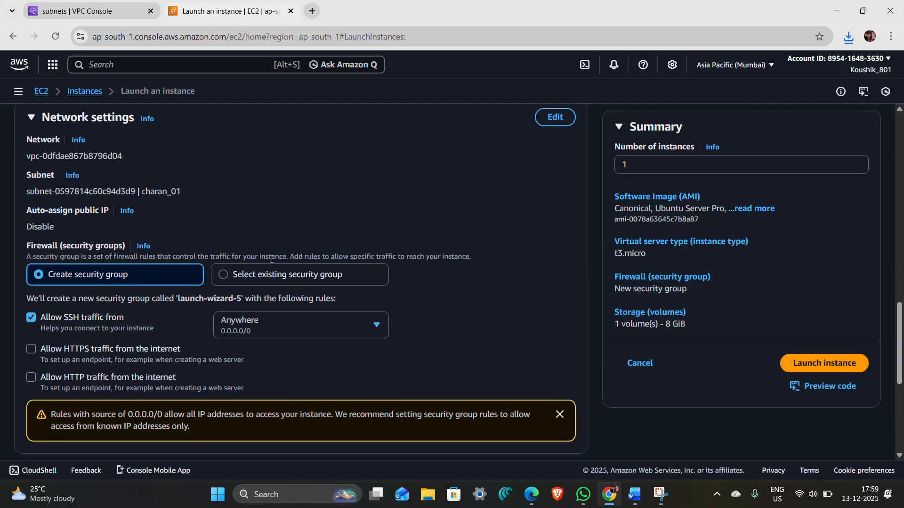
{"action": "scroll", "coordinate": [271, 259], "scroll_direction": "down", "scroll_amount": 1}
{"action": "scroll", "coordinate": [271, 259], "scroll_direction": "up", "scroll_amount": 2}
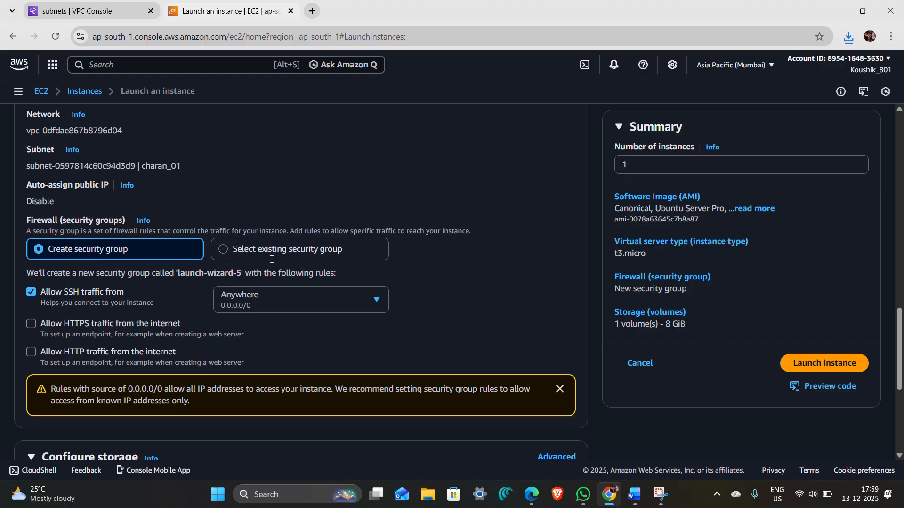
{"action": "scroll", "coordinate": [272, 259], "scroll_direction": "down", "scroll_amount": 1}
{"action": "scroll", "coordinate": [272, 262], "scroll_direction": "down", "scroll_amount": 6}
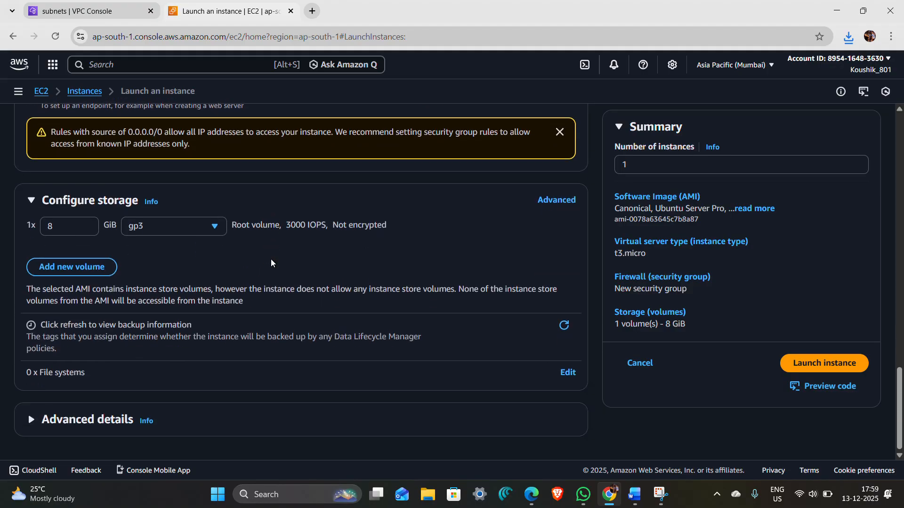
{"action": "left_click", "coordinate": [787, 363]}
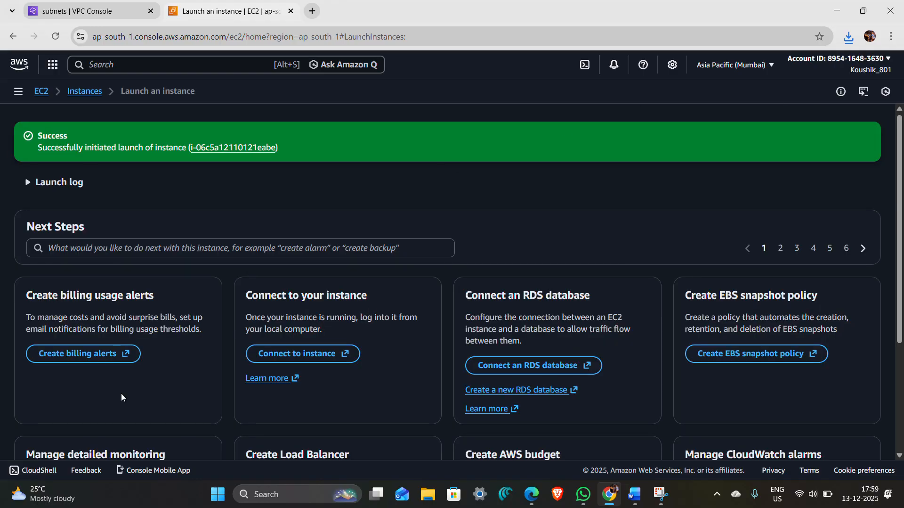
{"action": "scroll", "coordinate": [121, 392], "scroll_direction": "down", "scroll_amount": 2}
{"action": "scroll", "coordinate": [122, 393], "scroll_direction": "up", "scroll_amount": 2}
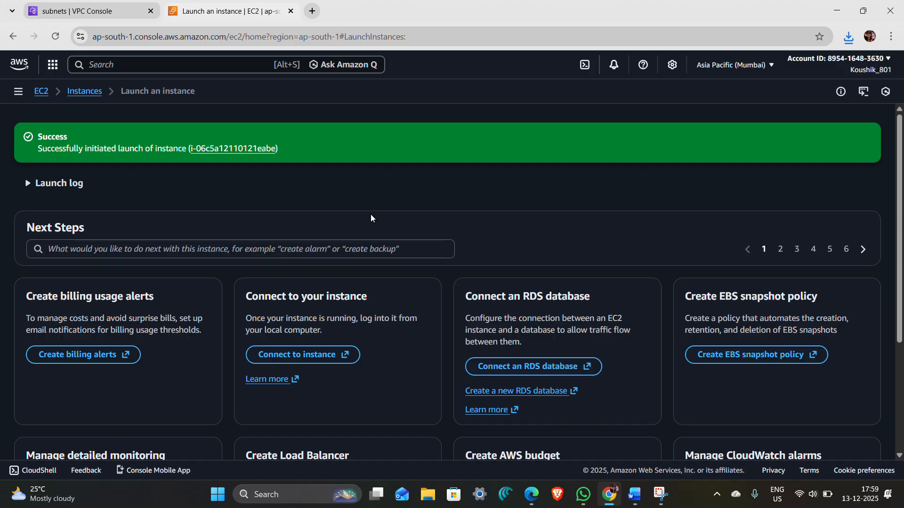
- Leave the launch page for the EC2 dashboard, search the AWS services for insta and open EC2
{"action": "left_click", "coordinate": [40, 92]}
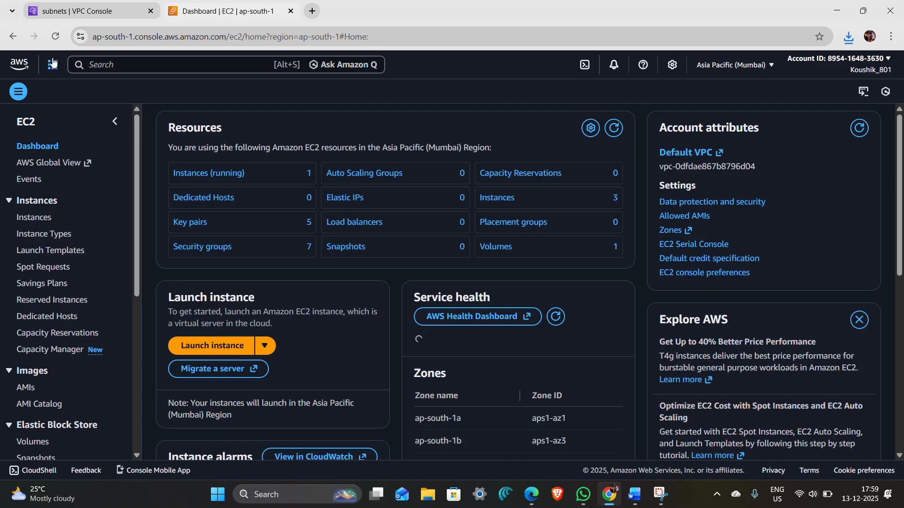
{"action": "left_click", "coordinate": [120, 67]}
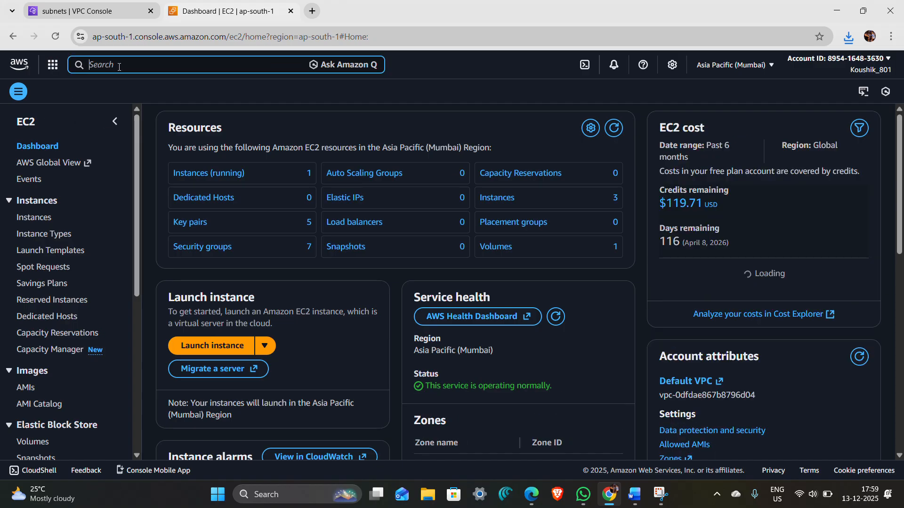
{"action": "type", "text": "insta"}
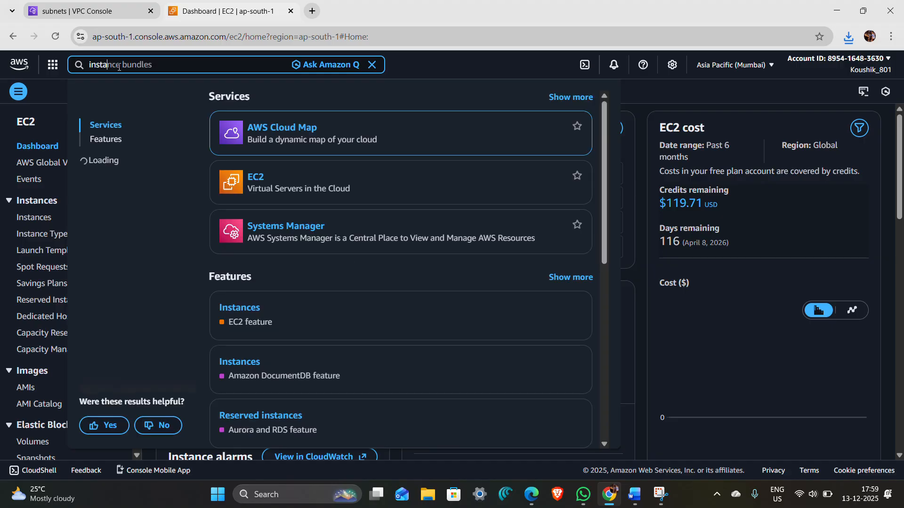
{"action": "left_click", "coordinate": [253, 178]}
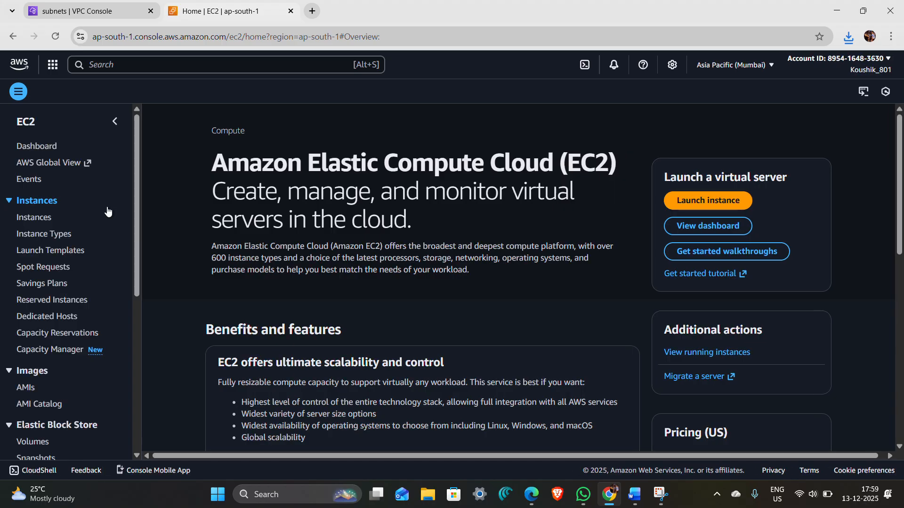
- Open the sports-scheduler instance from the instance list and review its summary and details
{"action": "left_click", "coordinate": [28, 217]}
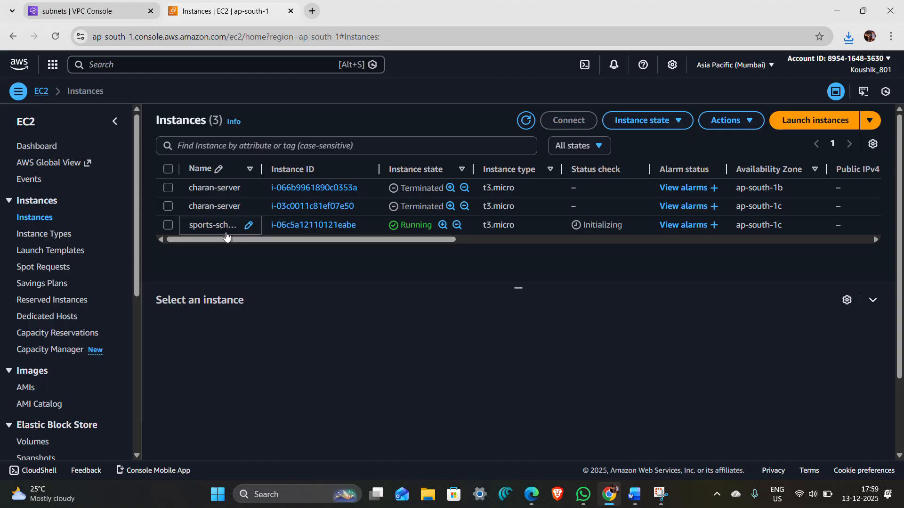
{"action": "left_click", "coordinate": [304, 226]}
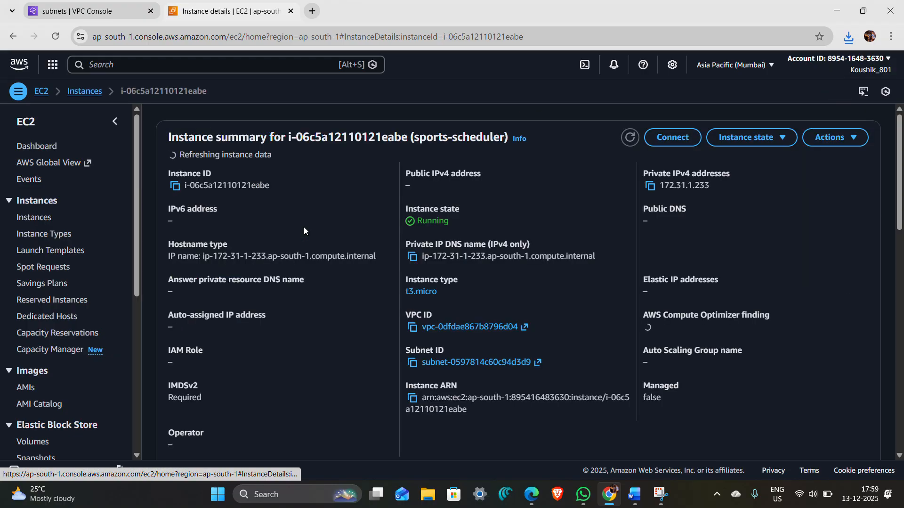
{"action": "scroll", "coordinate": [302, 296], "scroll_direction": "down", "scroll_amount": 10}
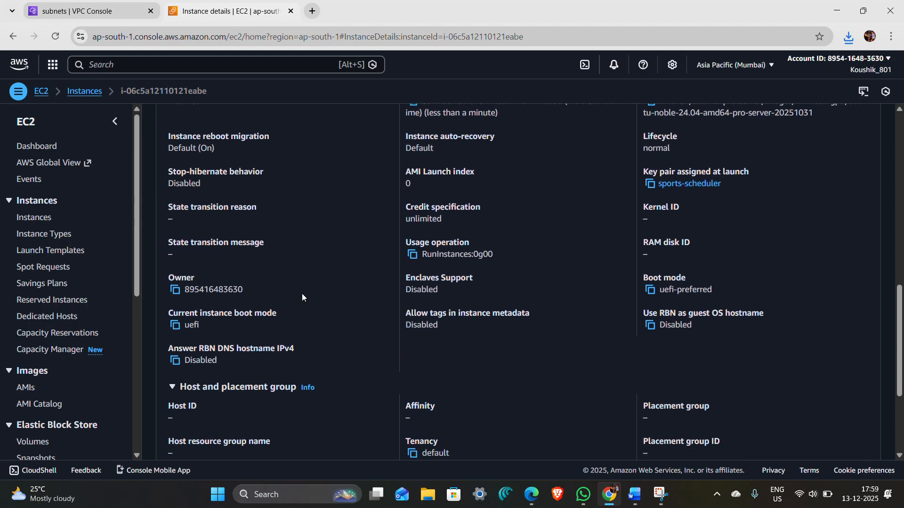
{"action": "scroll", "coordinate": [302, 297], "scroll_direction": "up", "scroll_amount": 6}
{"action": "scroll", "coordinate": [302, 293], "scroll_direction": "up", "scroll_amount": 5}
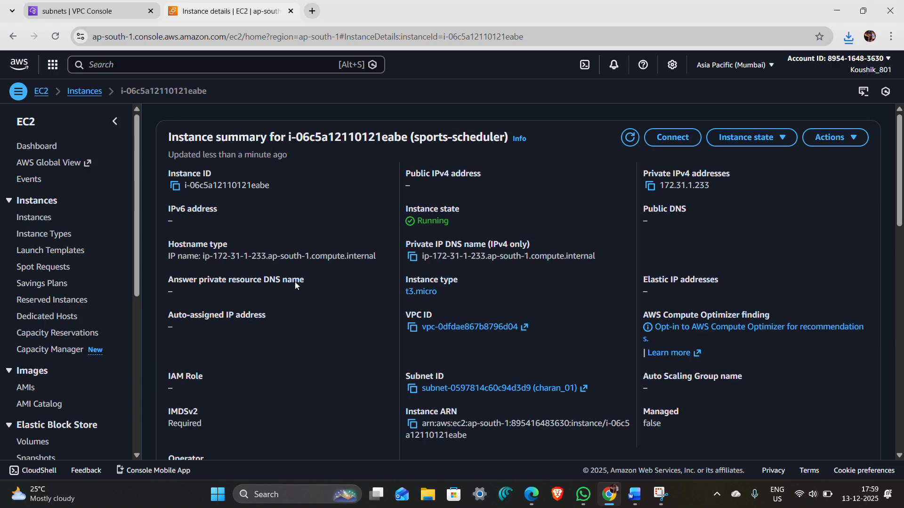
- Go back to the EC2 dashboard, search the AWS services for S3 and open S3 in a new browser tab
{"action": "left_click", "coordinate": [37, 91]}
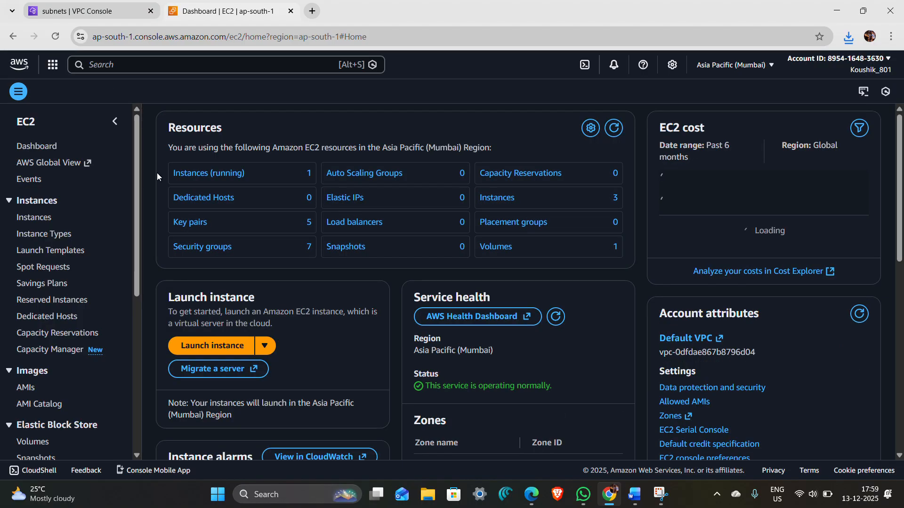
{"action": "left_click", "coordinate": [91, 64]}
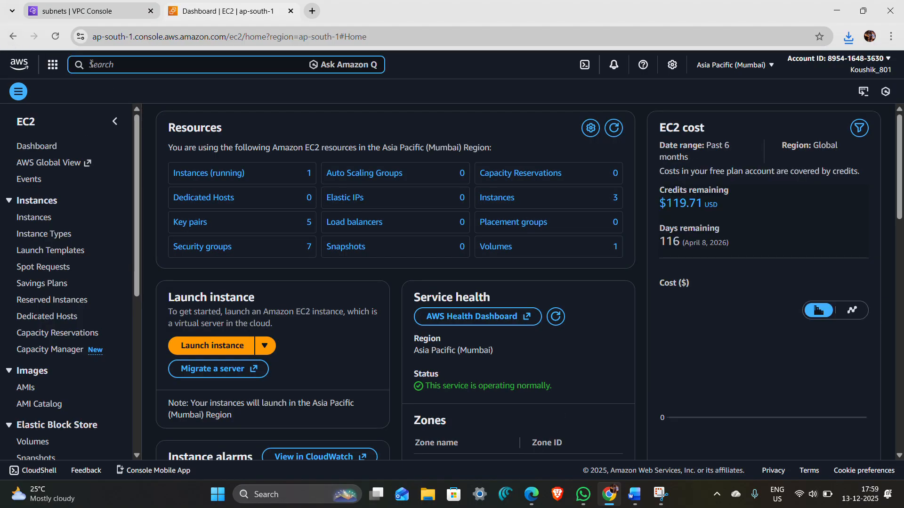
{"action": "type", "text": "S3"}
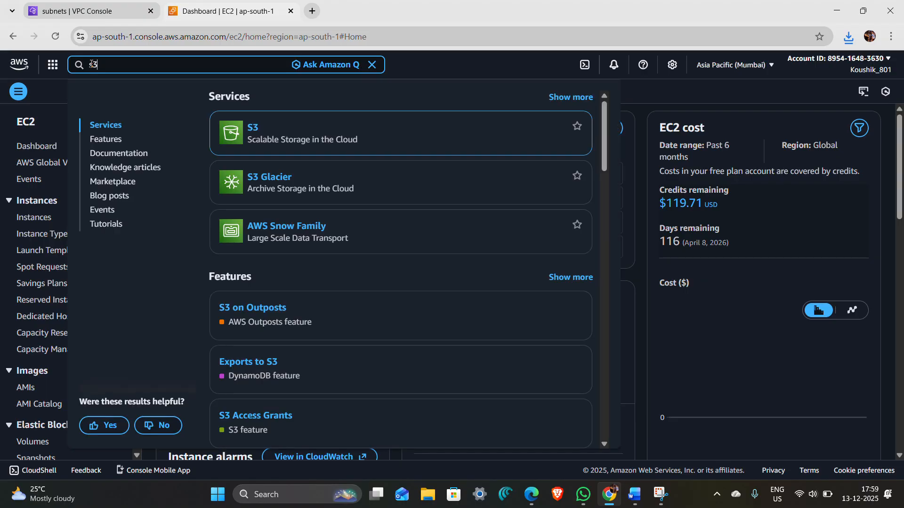
{"action": "middle_click", "coordinate": [254, 128]}
{"action": "key", "text": "ctrl+Tab"}
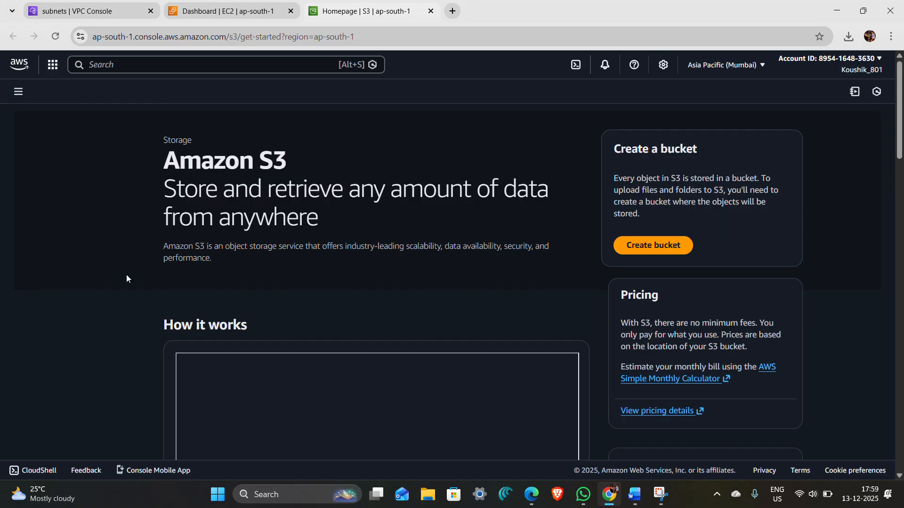
{"action": "scroll", "coordinate": [473, 303], "scroll_direction": "down", "scroll_amount": 6}
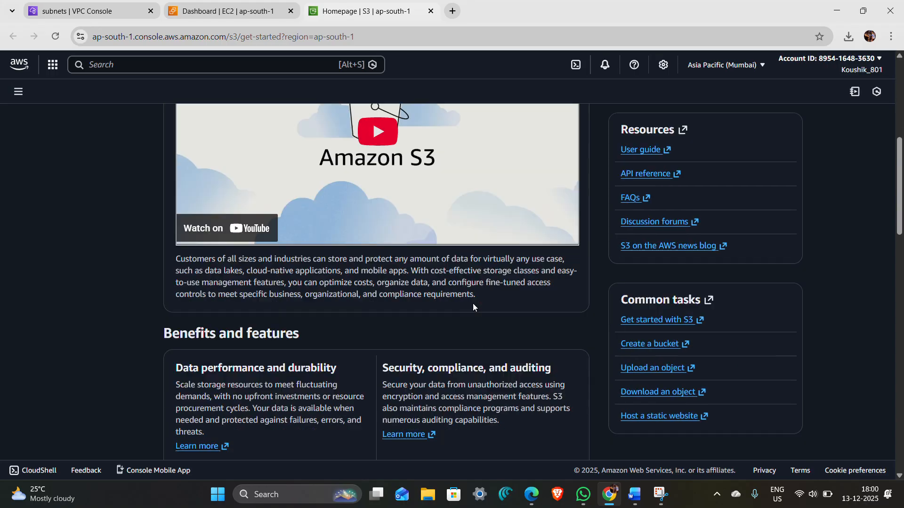
{"action": "scroll", "coordinate": [473, 304], "scroll_direction": "up", "scroll_amount": 6}
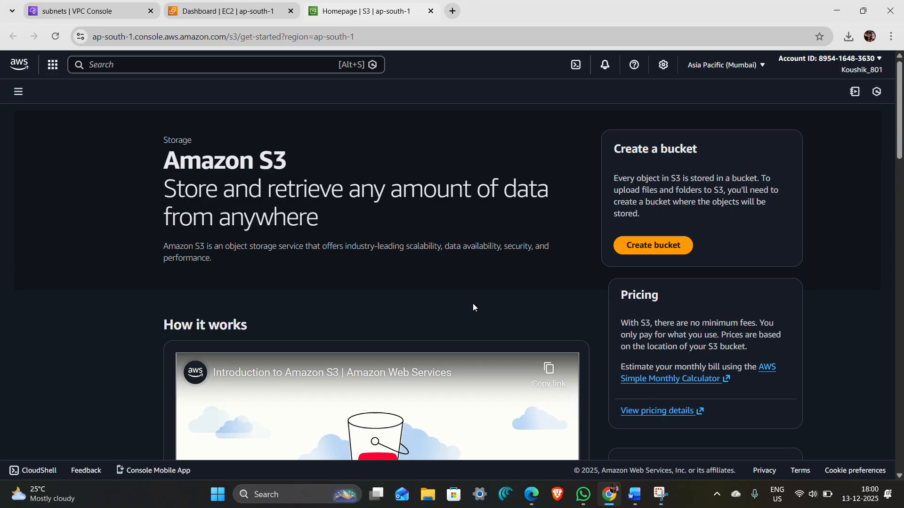
- Start a new general purpose bucket and name it sports-scheduler-firstbucket-01
{"action": "left_click", "coordinate": [659, 245]}
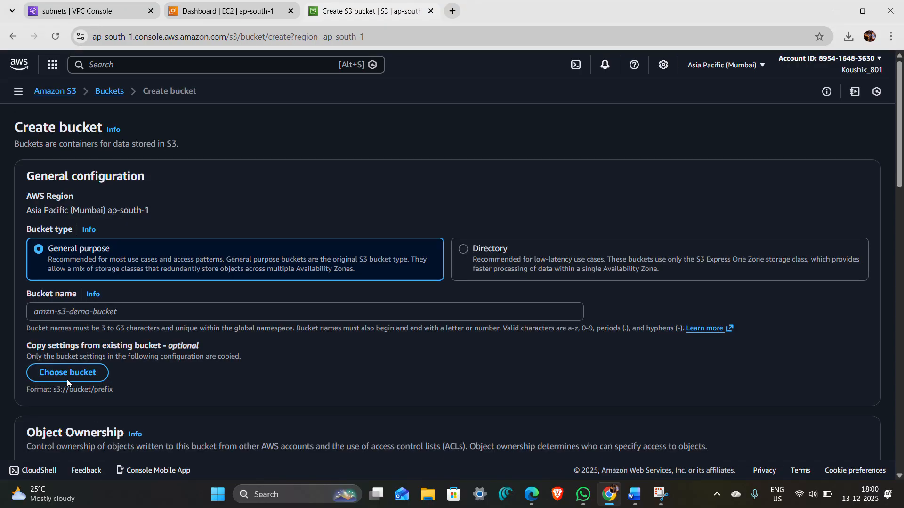
{"action": "left_click", "coordinate": [172, 317]}
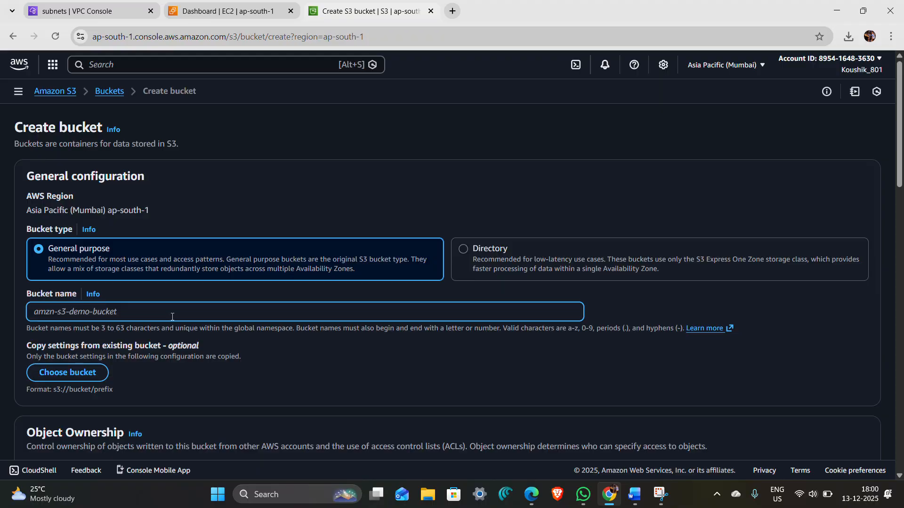
{"action": "type", "text": "sports-scheduler-"}
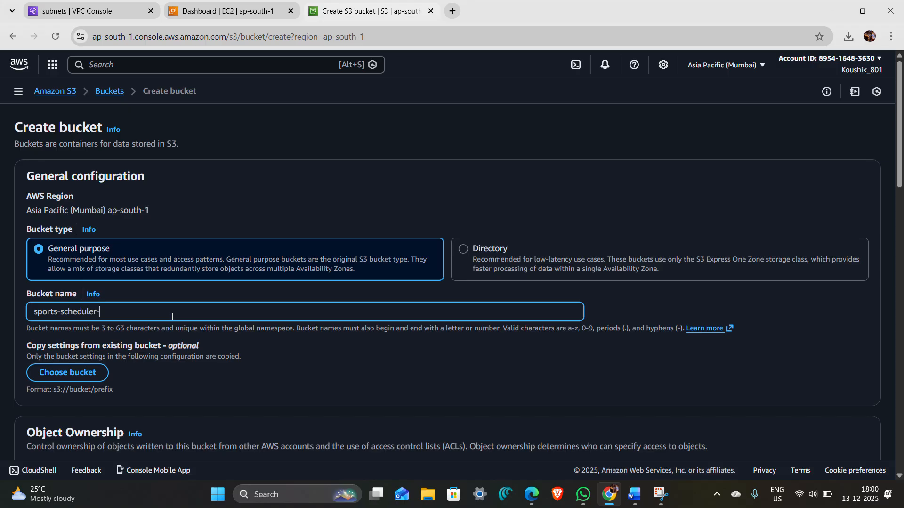
{"action": "type", "text": "firstbucket-01"}
- Review the ownership, public access, versioning and encryption settings, keep the defaults and create the bucket
{"action": "scroll", "coordinate": [172, 316], "scroll_direction": "down", "scroll_amount": 5}
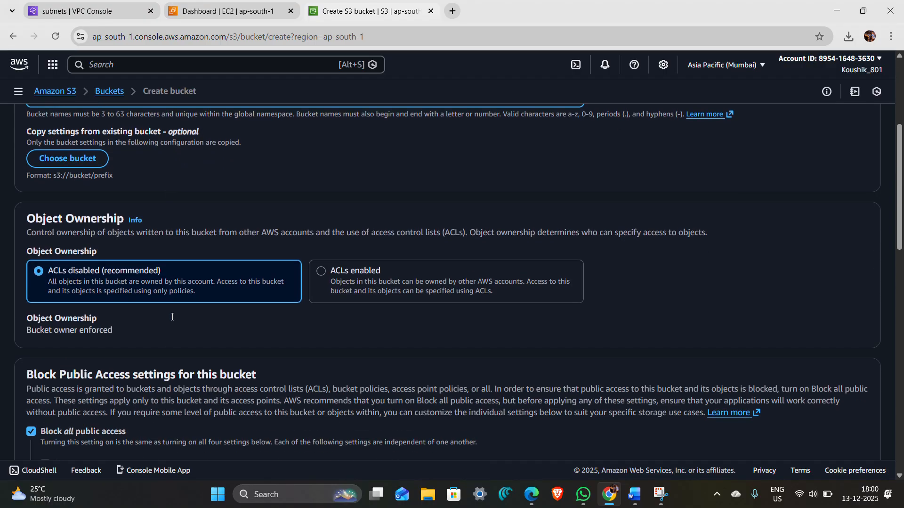
{"action": "scroll", "coordinate": [234, 314], "scroll_direction": "down", "scroll_amount": 3}
{"action": "scroll", "coordinate": [233, 313], "scroll_direction": "up", "scroll_amount": 1}
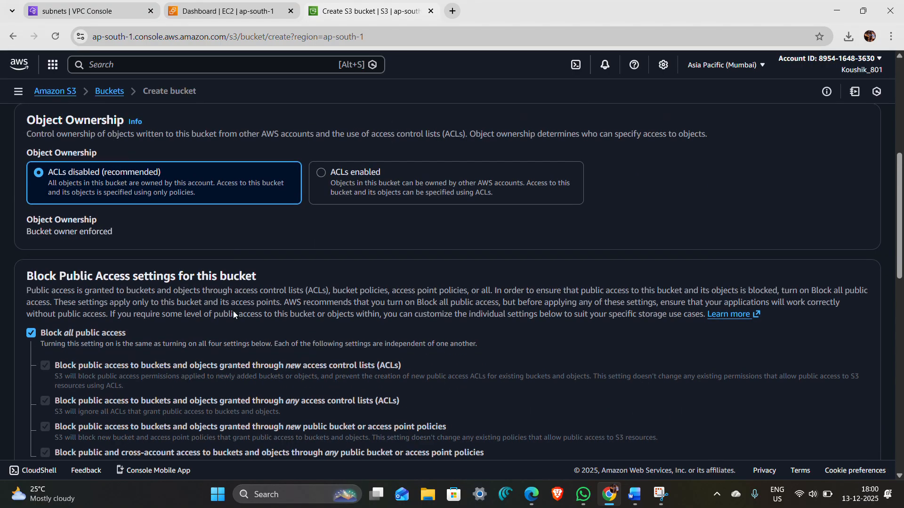
{"action": "scroll", "coordinate": [234, 311], "scroll_direction": "down", "scroll_amount": 2}
{"action": "scroll", "coordinate": [234, 311], "scroll_direction": "down", "scroll_amount": 8}
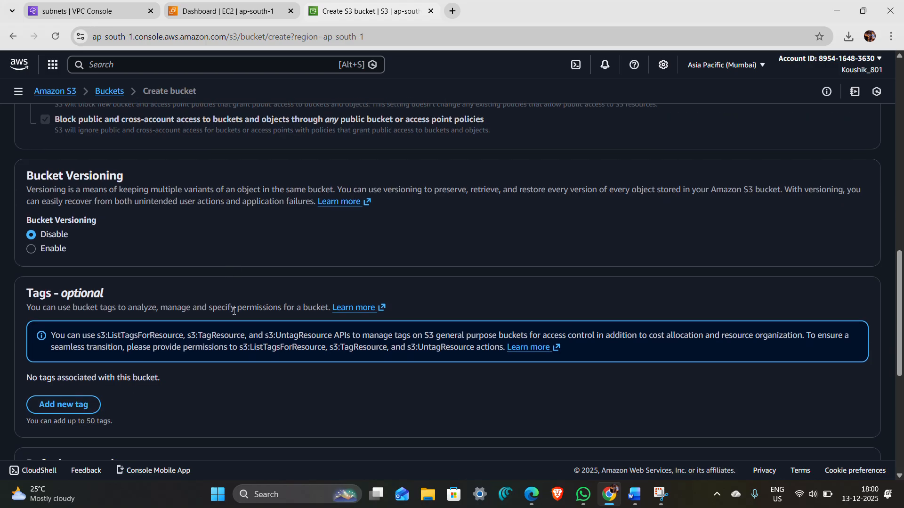
{"action": "scroll", "coordinate": [84, 209], "scroll_direction": "down", "scroll_amount": 4}
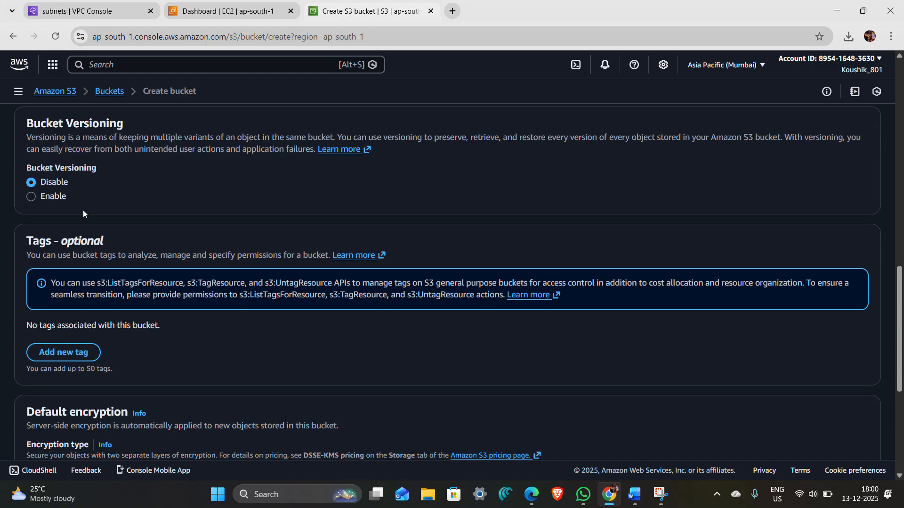
{"action": "scroll", "coordinate": [205, 297], "scroll_direction": "down", "scroll_amount": 3}
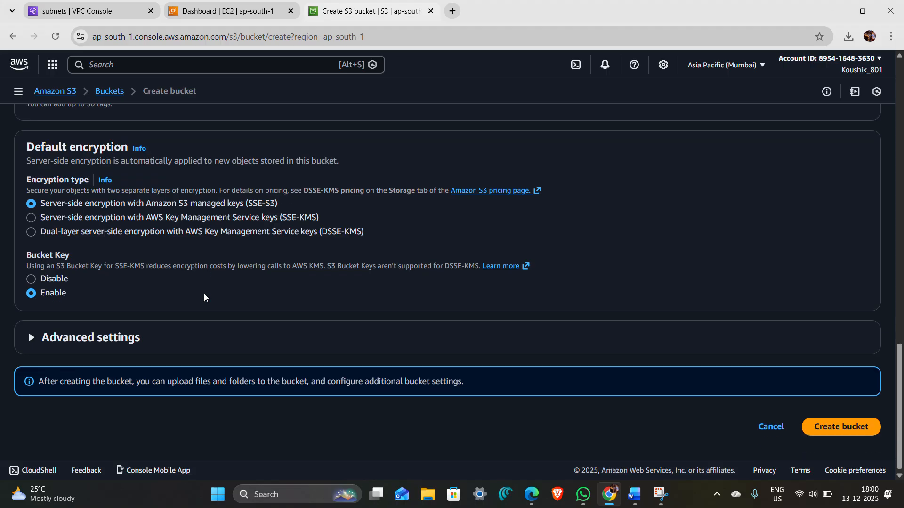
{"action": "left_click", "coordinate": [858, 427]}
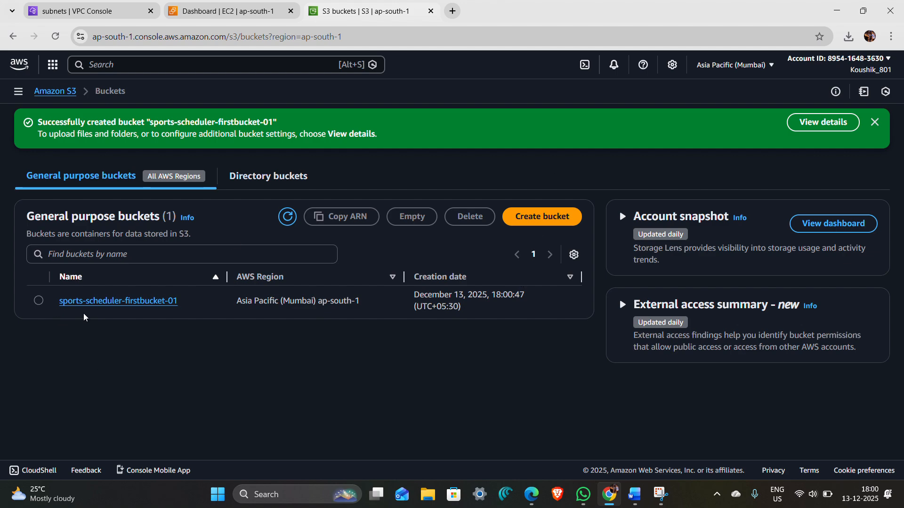
- Open the sports-scheduler-firstbucket-01 bucket and start an upload into it
{"action": "left_click", "coordinate": [106, 301]}
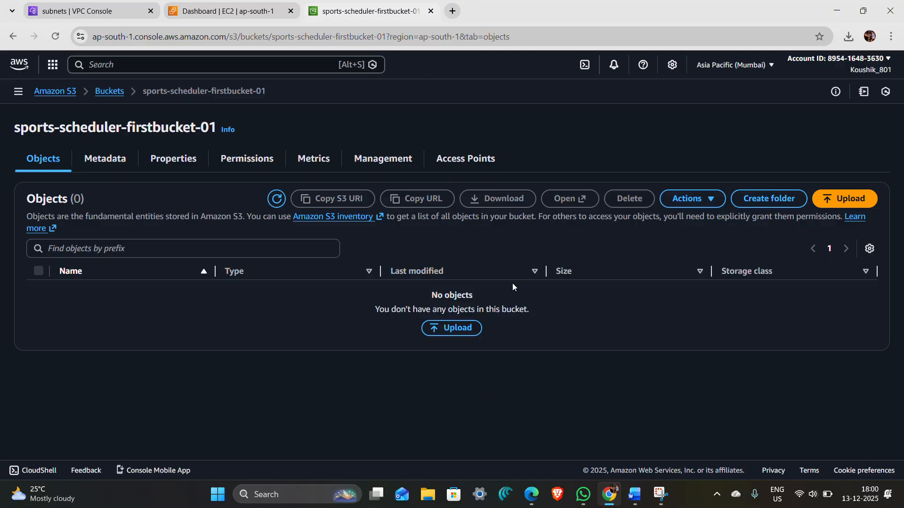
{"action": "left_click", "coordinate": [435, 325]}
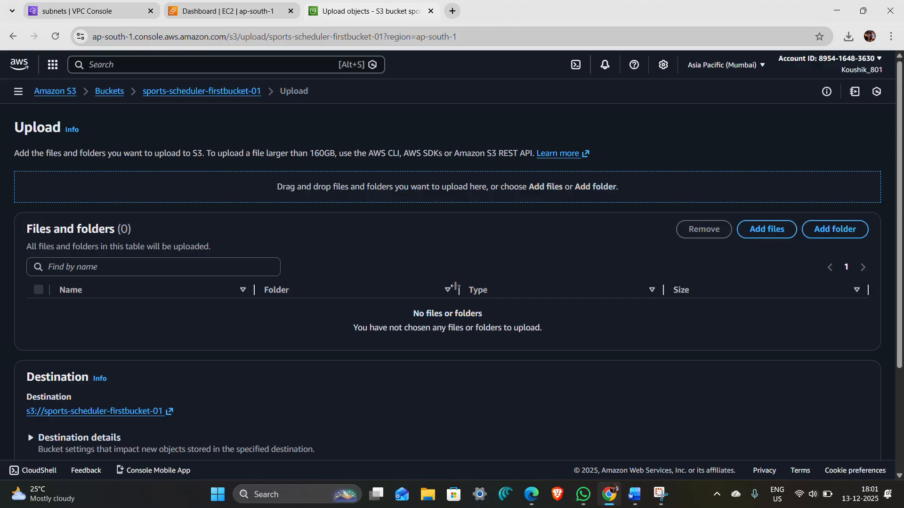
{"action": "scroll", "coordinate": [455, 285], "scroll_direction": "down", "scroll_amount": 2}
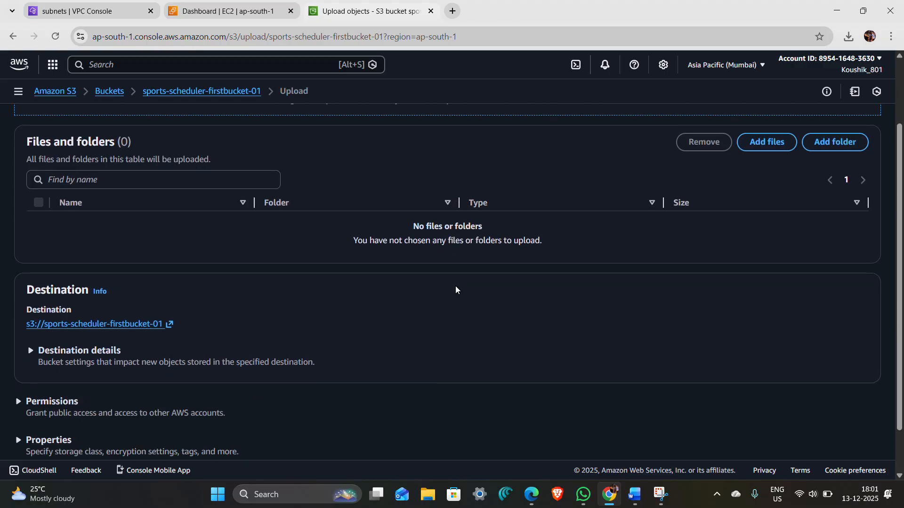
{"action": "scroll", "coordinate": [456, 285], "scroll_direction": "up", "scroll_amount": 2}
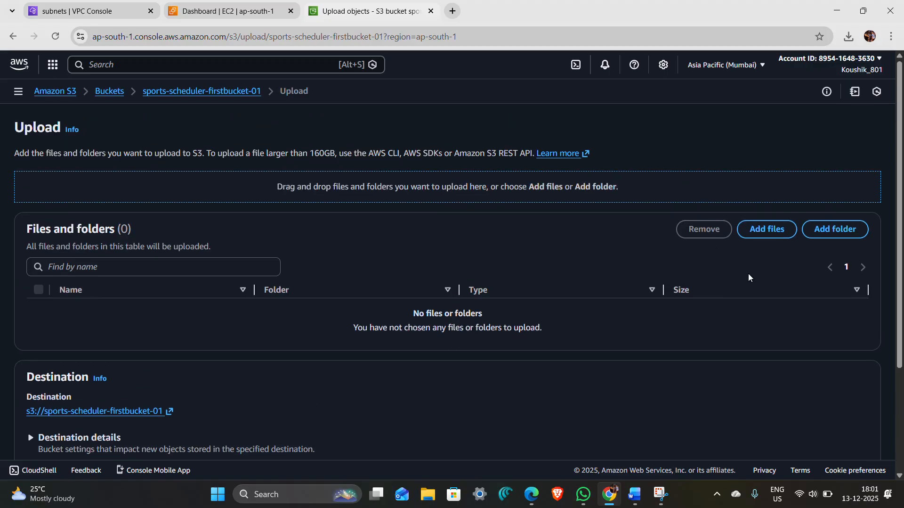
- Add a block of 20 files from the Downloads folder, starting at ilovepdf_merged (3), to the upload list
{"action": "left_click", "coordinate": [782, 231]}
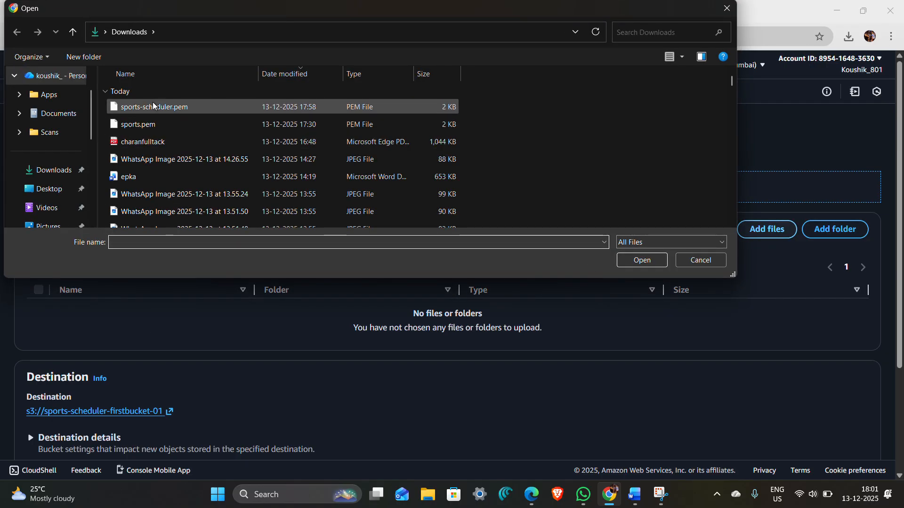
{"action": "mouse_move", "coordinate": [105, 98]}
{"action": "left_mouse_down"}
{"action": "mouse_move", "coordinate": [159, 200]}
{"action": "mouse_move", "coordinate": [202, 214]}
{"action": "mouse_move", "coordinate": [166, 129]}
{"action": "mouse_move", "coordinate": [100, 95]}
{"action": "left_mouse_up"}
{"action": "scroll", "coordinate": [339, 153], "scroll_direction": "down", "scroll_amount": 5}
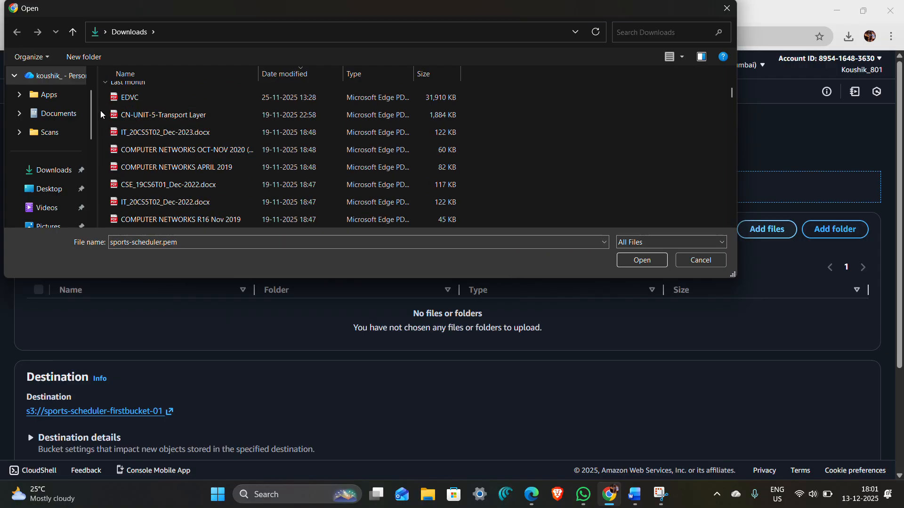
{"action": "left_click_drag", "start_coordinate": [101, 111], "coordinate": [178, 263]}
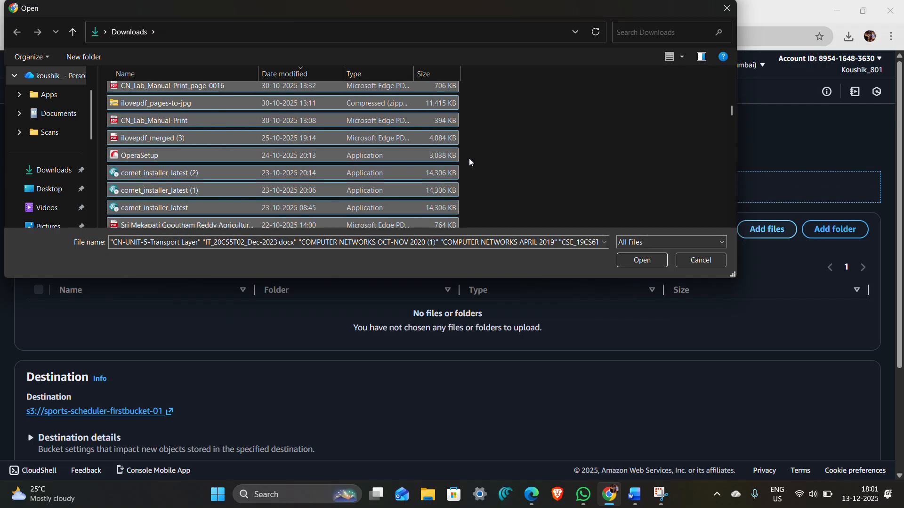
{"action": "left_click", "coordinate": [580, 161]}
{"action": "left_click_drag", "start_coordinate": [481, 142], "coordinate": [383, 226]}
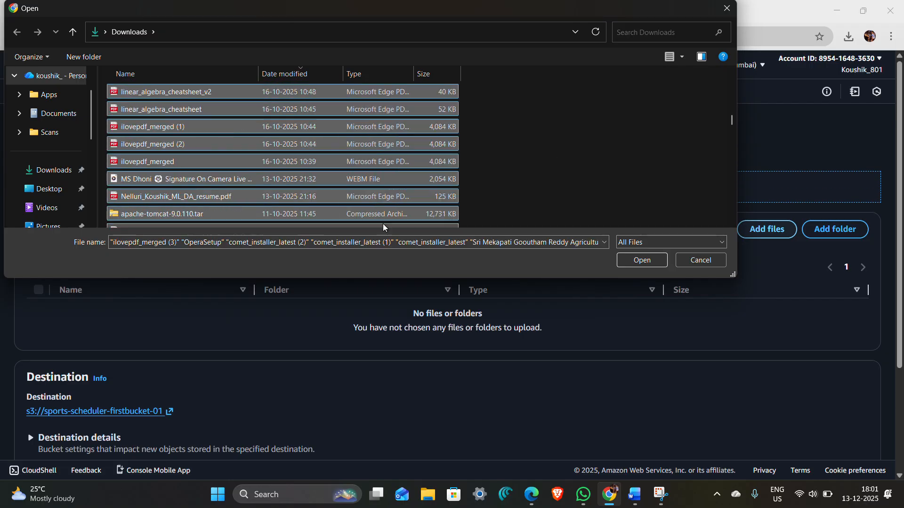
{"action": "left_click", "coordinate": [644, 260]}
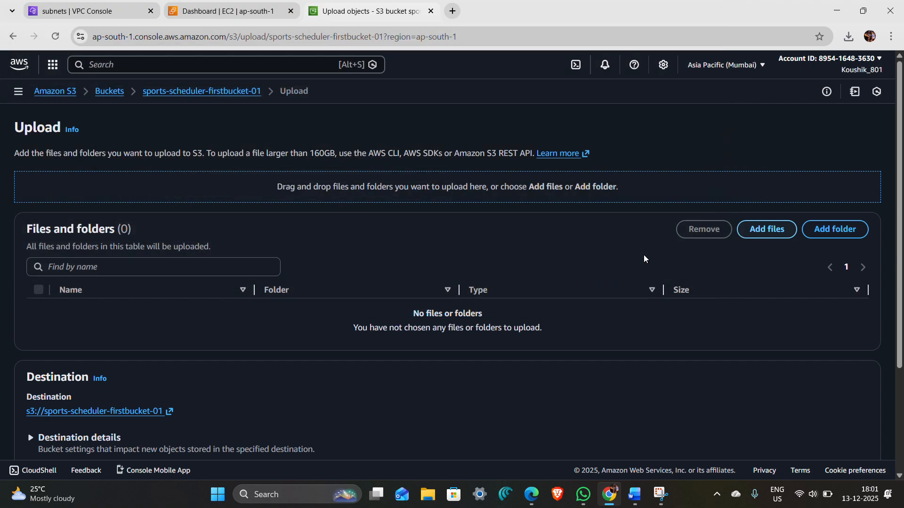
- Upload the listed files to the bucket, check their upload status and close the status page
{"action": "scroll", "coordinate": [716, 287], "scroll_direction": "down", "scroll_amount": 5}
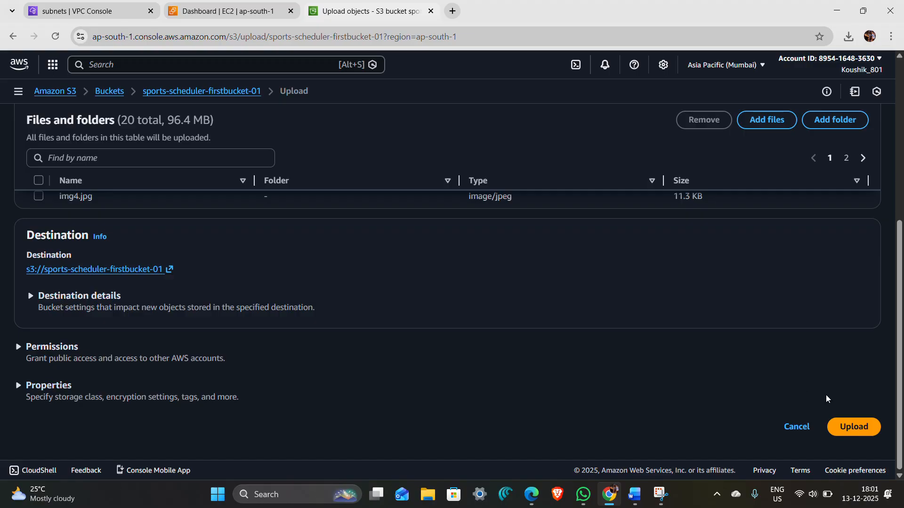
{"action": "left_click", "coordinate": [850, 426]}
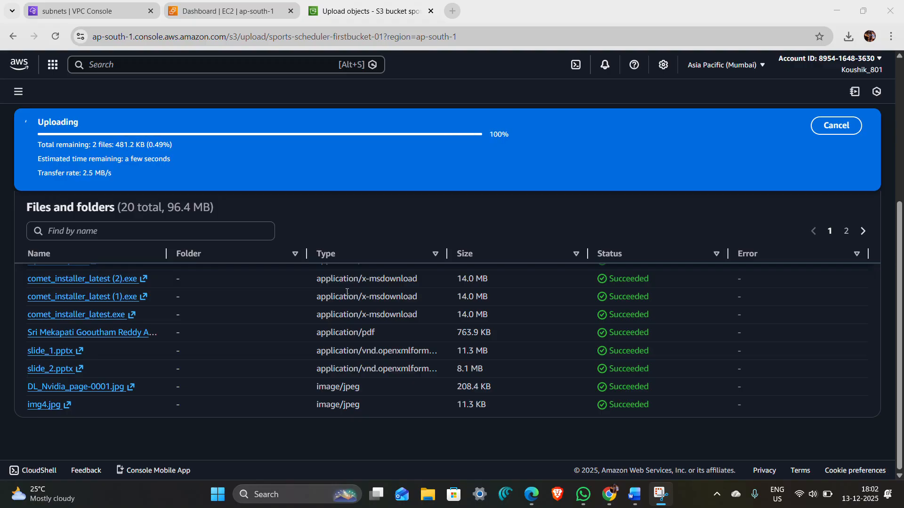
{"action": "scroll", "coordinate": [286, 216], "scroll_direction": "up", "scroll_amount": 3}
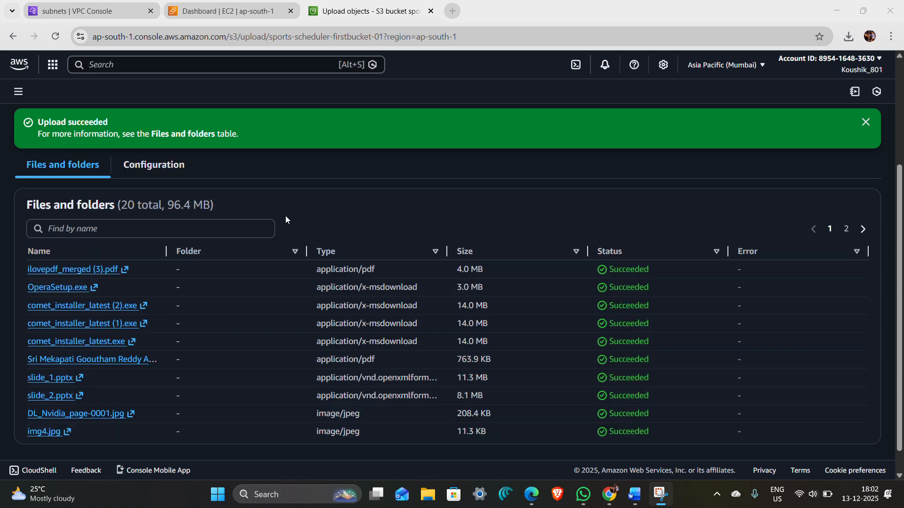
{"action": "scroll", "coordinate": [286, 218], "scroll_direction": "down", "scroll_amount": 5}
{"action": "scroll", "coordinate": [339, 203], "scroll_direction": "up", "scroll_amount": 5}
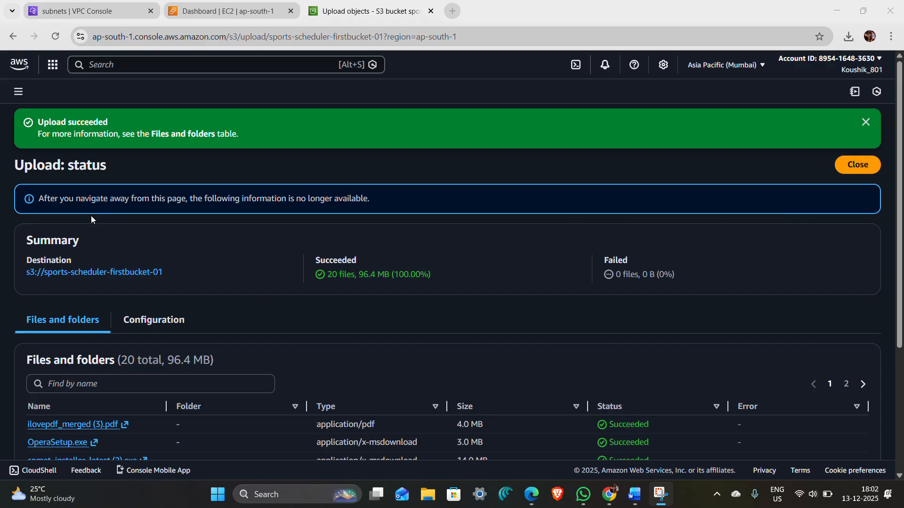
{"action": "left_click", "coordinate": [868, 169]}
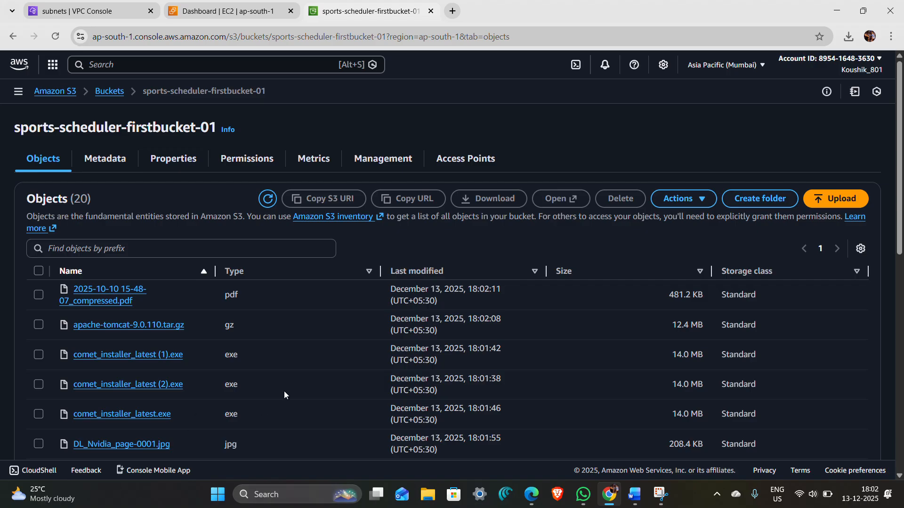
- Examine the names, types and sizes of the uploaded objects in the sports-scheduler-firstbucket-01 bucket
{"action": "scroll", "coordinate": [284, 391], "scroll_direction": "down", "scroll_amount": 5}
{"action": "scroll", "coordinate": [284, 392], "scroll_direction": "down", "scroll_amount": 4}
{"action": "scroll", "coordinate": [284, 392], "scroll_direction": "up", "scroll_amount": 3}
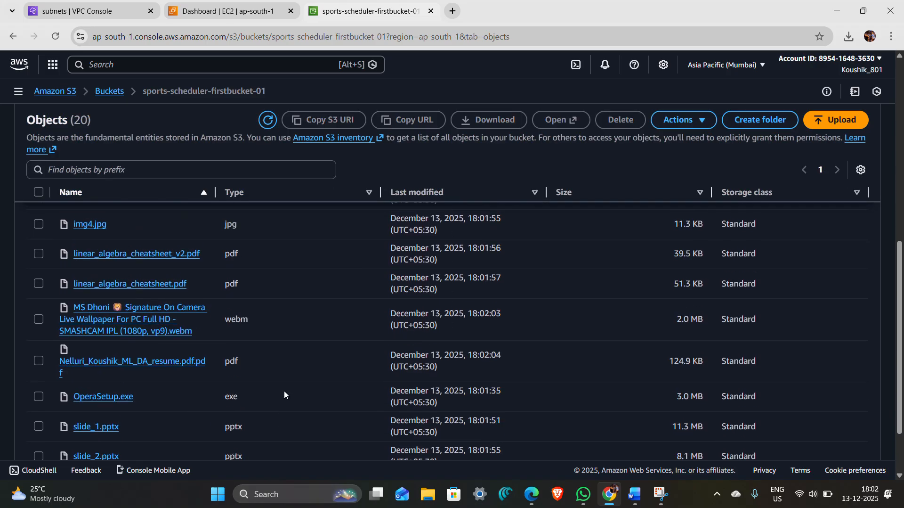
{"action": "scroll", "coordinate": [284, 391], "scroll_direction": "up", "scroll_amount": 5}
{"action": "scroll", "coordinate": [285, 391], "scroll_direction": "down", "scroll_amount": 7}
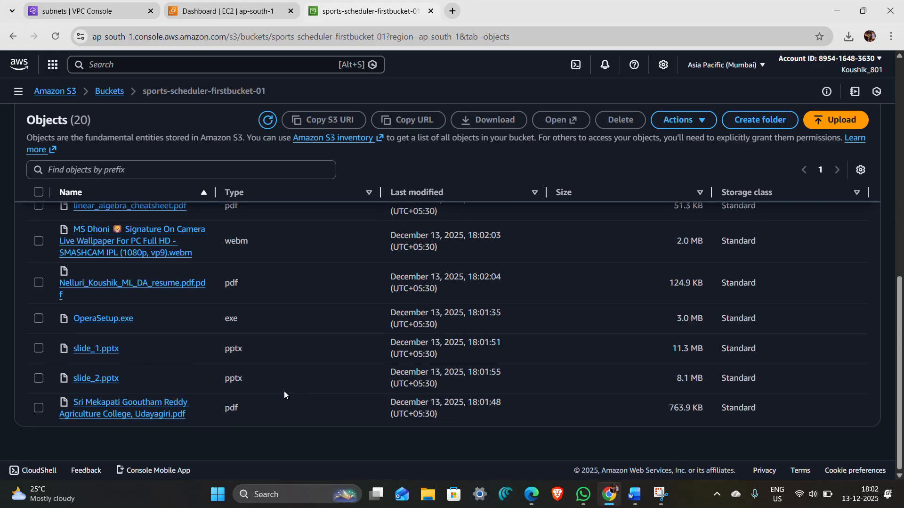
{"action": "scroll", "coordinate": [285, 391], "scroll_direction": "up", "scroll_amount": 7}
{"action": "scroll", "coordinate": [284, 393], "scroll_direction": "down", "scroll_amount": 5}
{"action": "scroll", "coordinate": [284, 394], "scroll_direction": "up", "scroll_amount": 8}
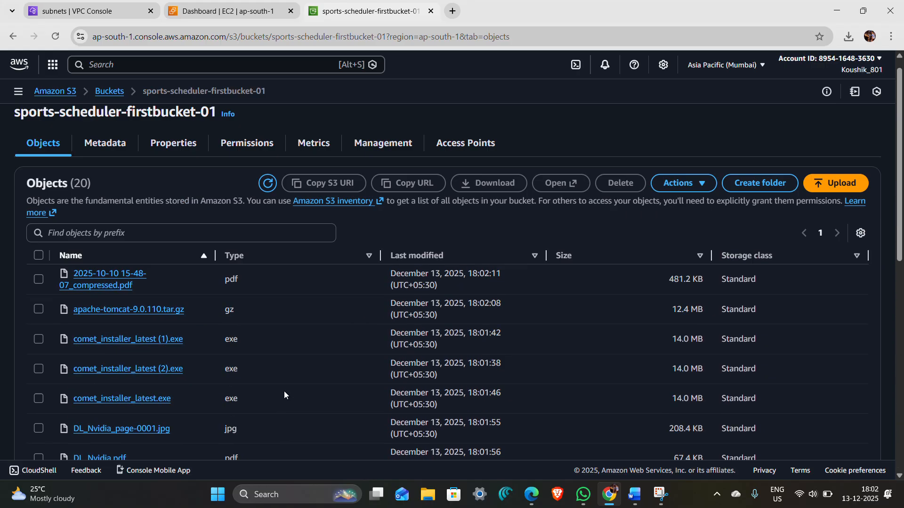